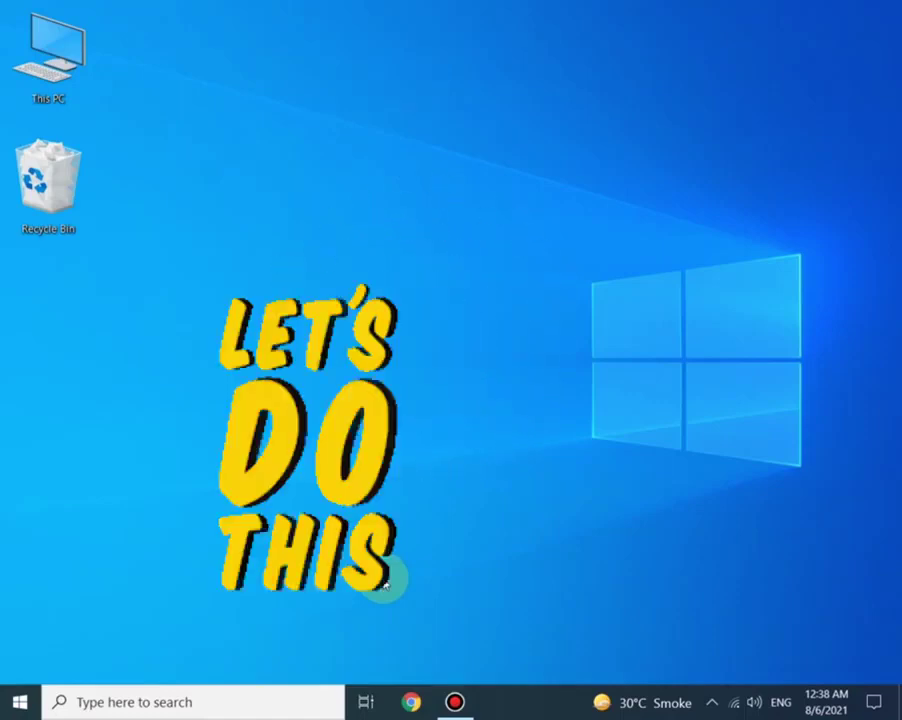
Open Chrome with the personal profile, dismiss the restore-pages prompt, and maximize the window
click(424, 708)
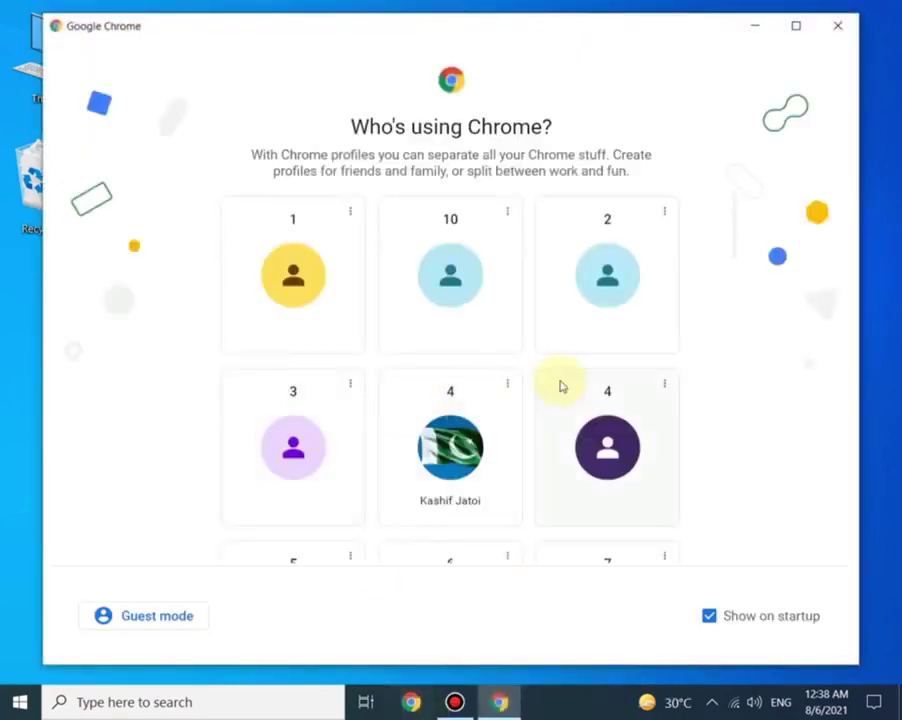
scroll(558, 386, down, 2)
scroll(553, 390, down, 2)
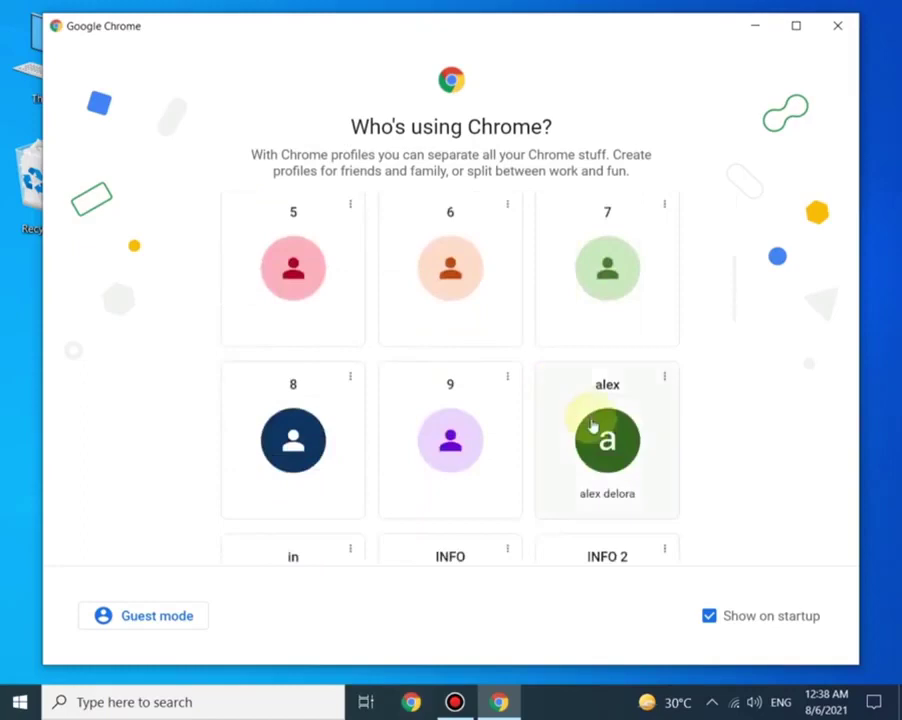
click(592, 427)
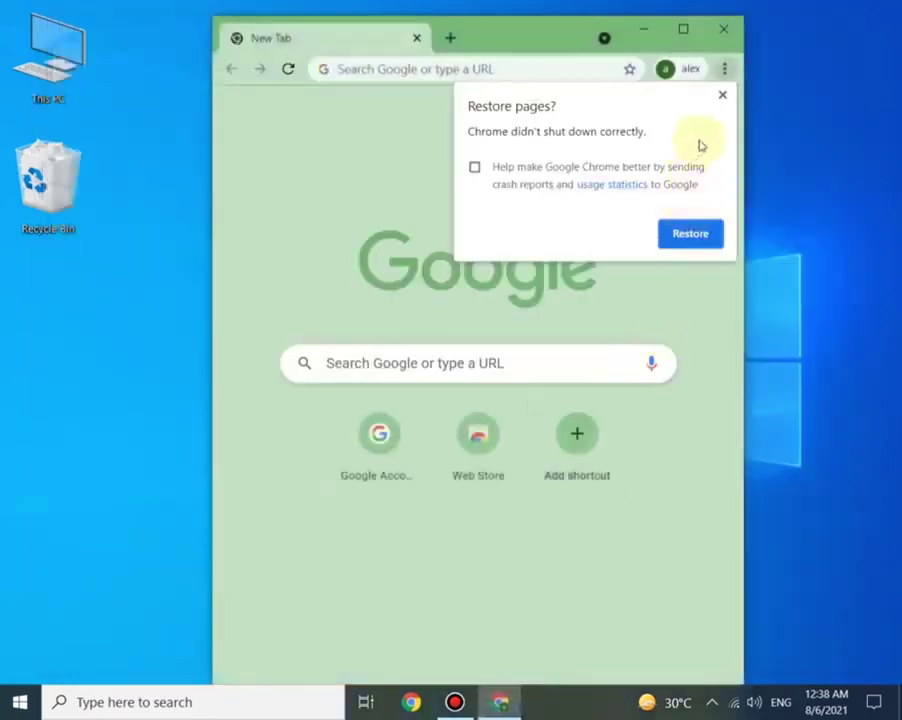
click(720, 96)
click(681, 30)
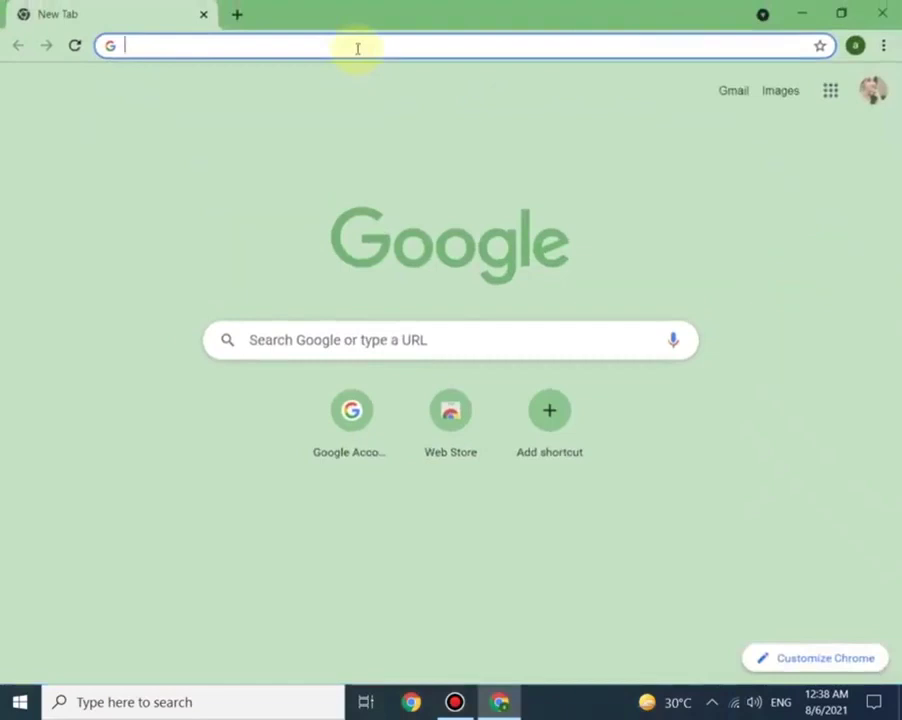
Go to YouTube and create a new channel using the account's name and picture
text(you)
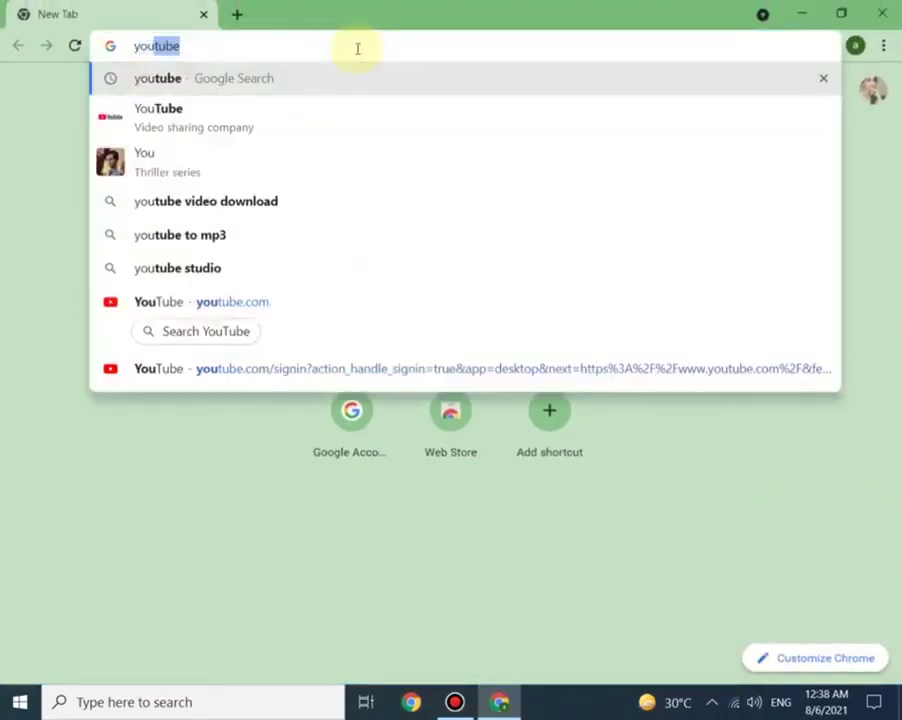
key(Return)
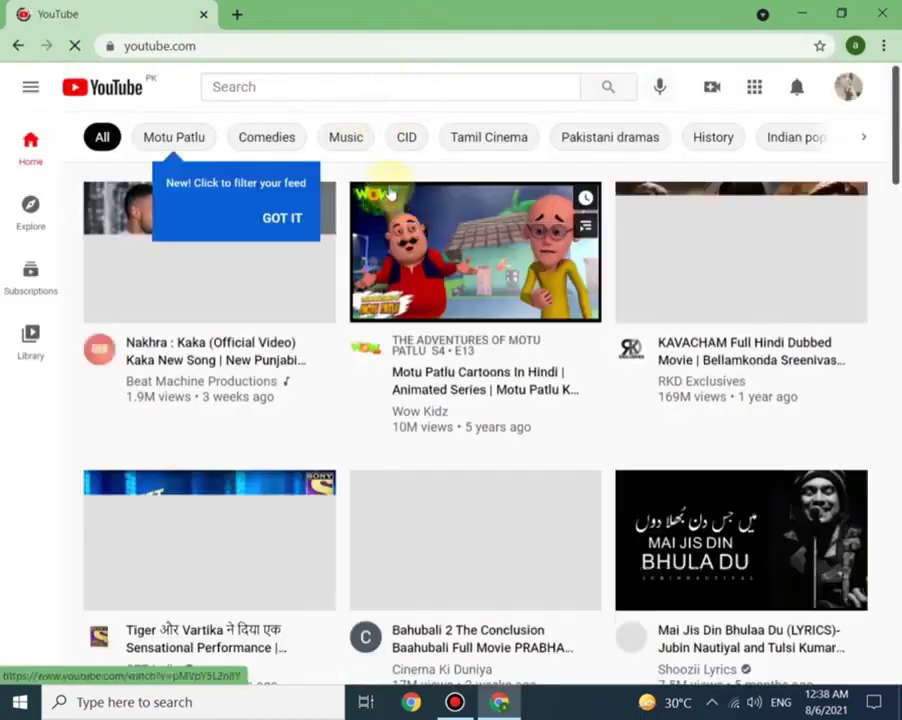
click(840, 95)
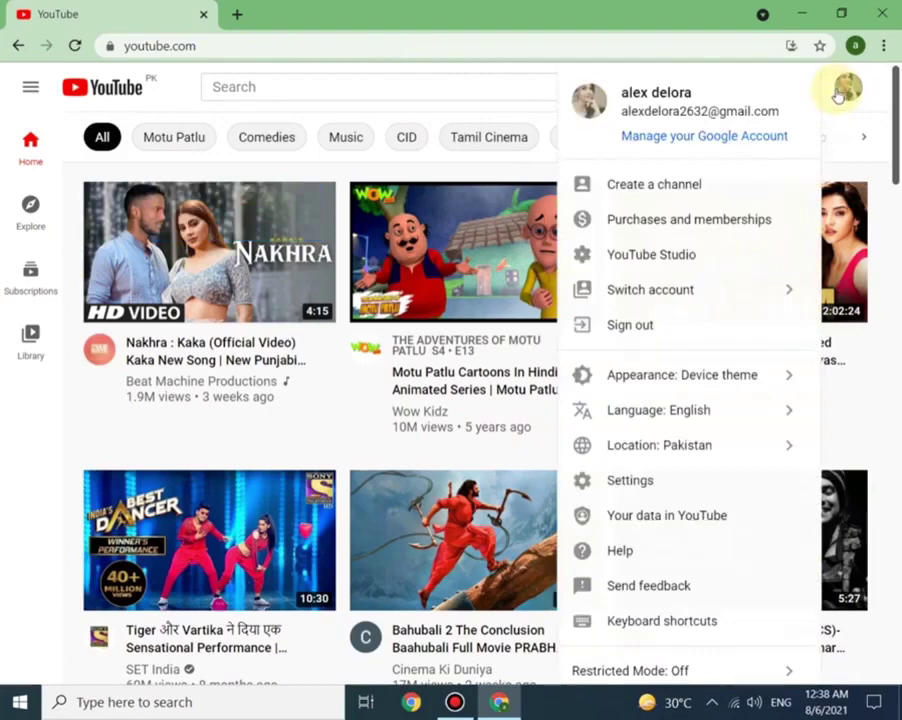
click(719, 190)
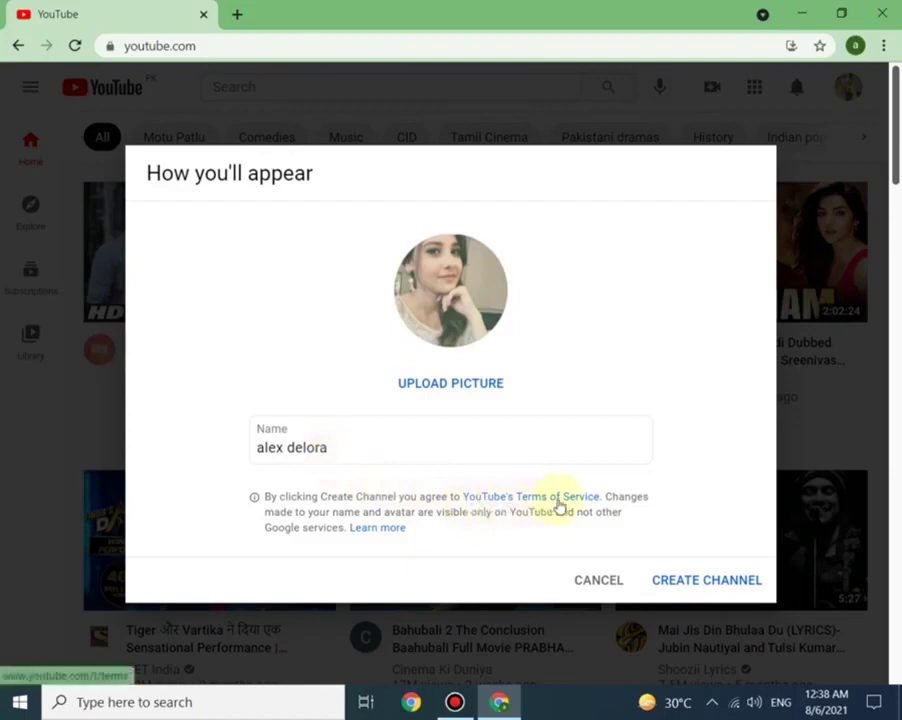
click(689, 579)
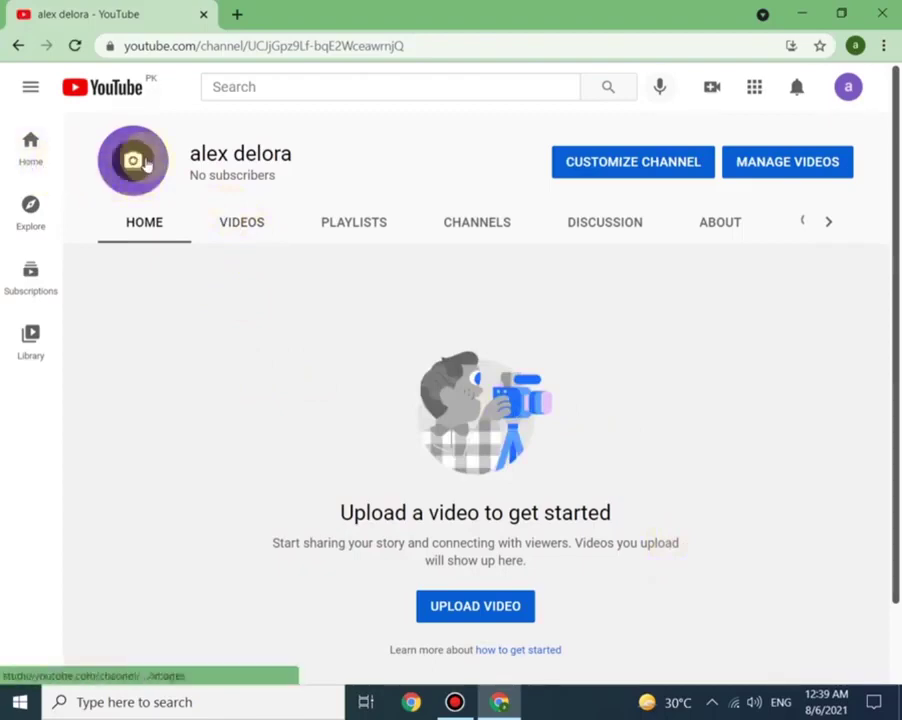
Browse the new channel's Videos, Playlists, Channels, Discussion and About pages
click(238, 228)
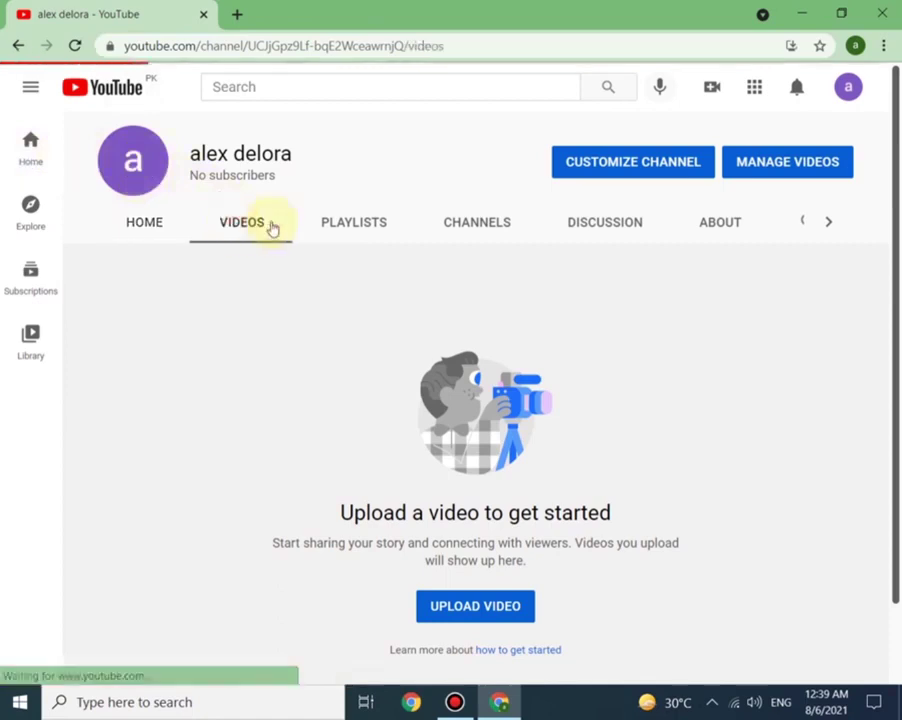
click(352, 224)
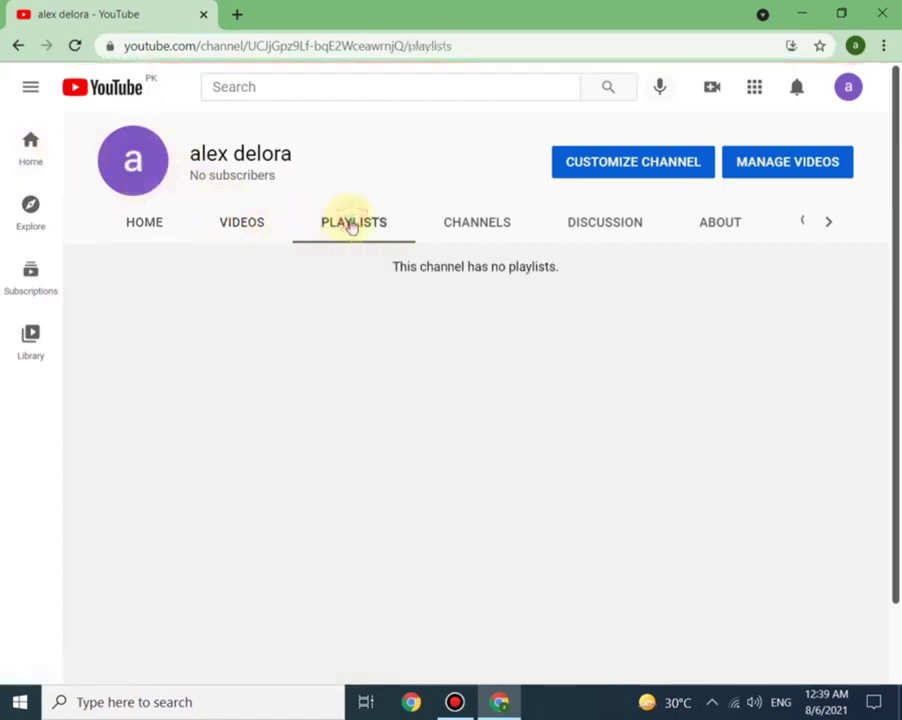
click(142, 226)
click(477, 224)
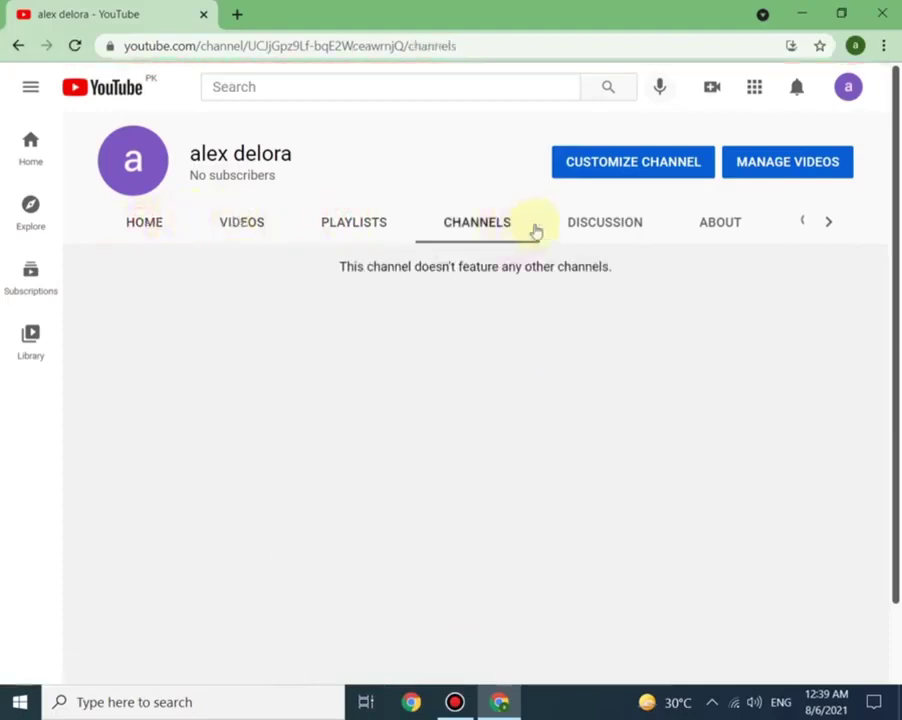
click(618, 230)
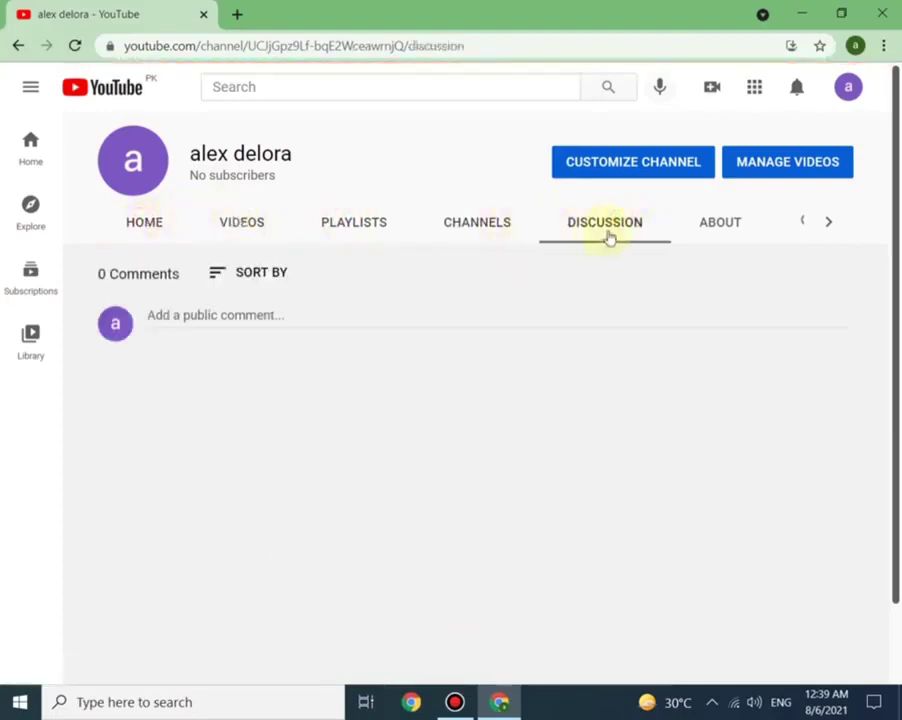
click(704, 230)
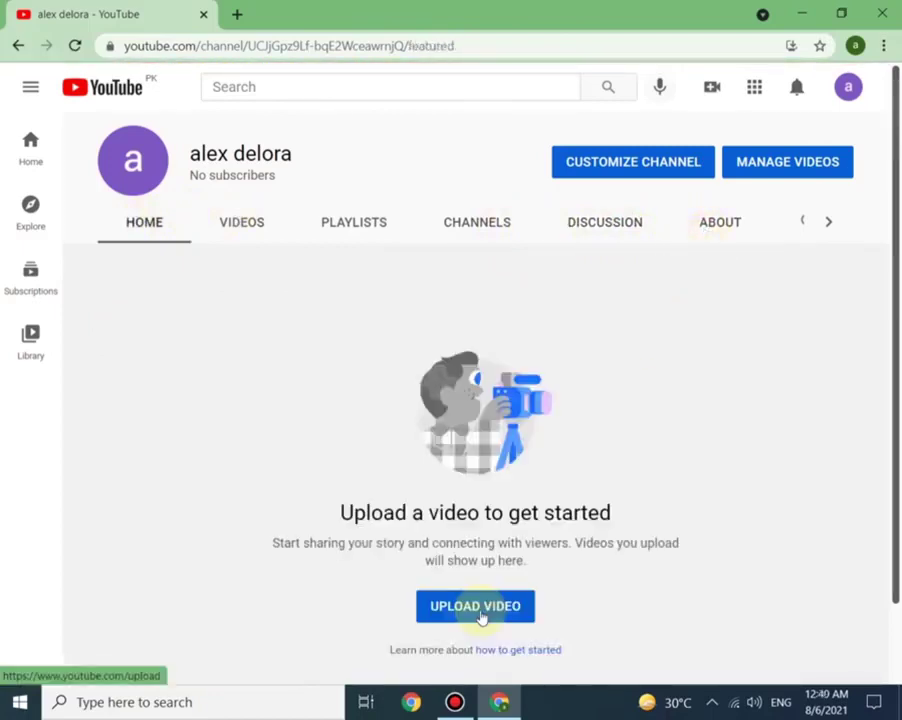
Upload the video file 403430118.mp4 from the Downloads folder
click(480, 616)
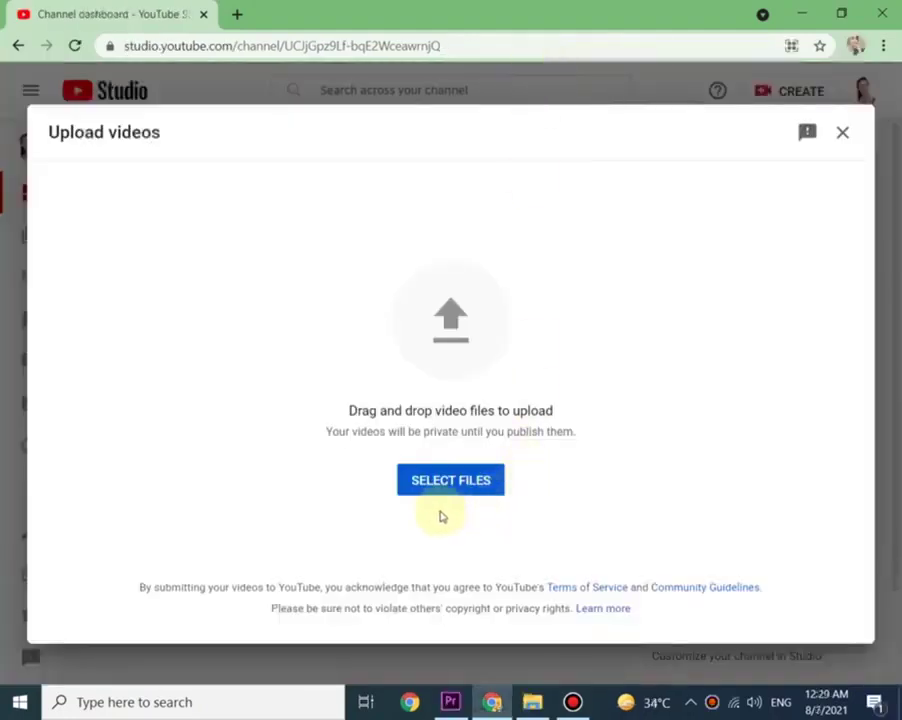
click(453, 486)
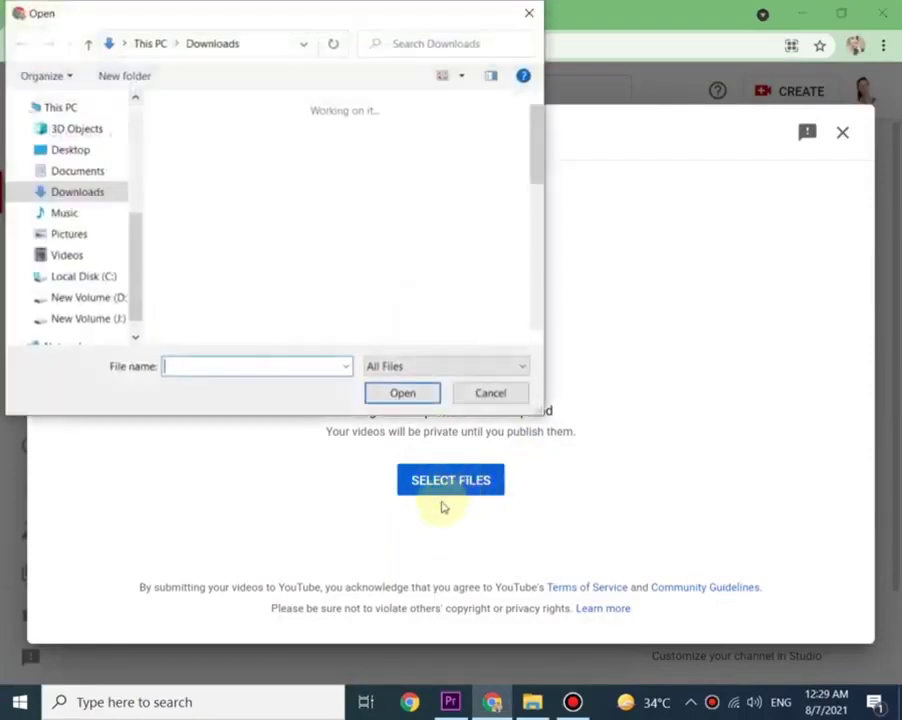
scroll(195, 203, down, 4)
scroll(195, 203, down, 3)
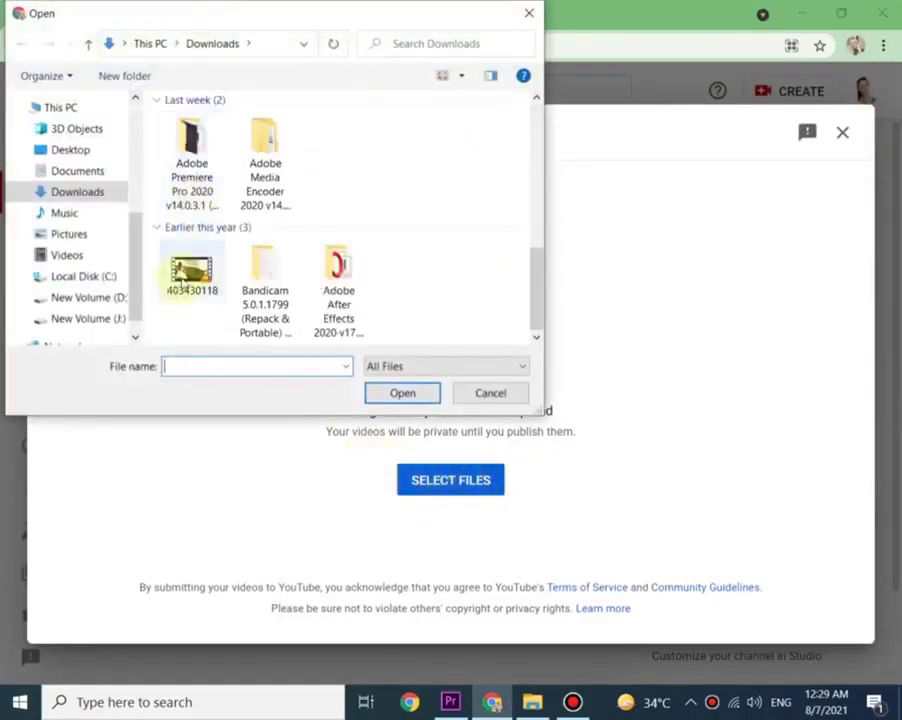
double_click(184, 275)
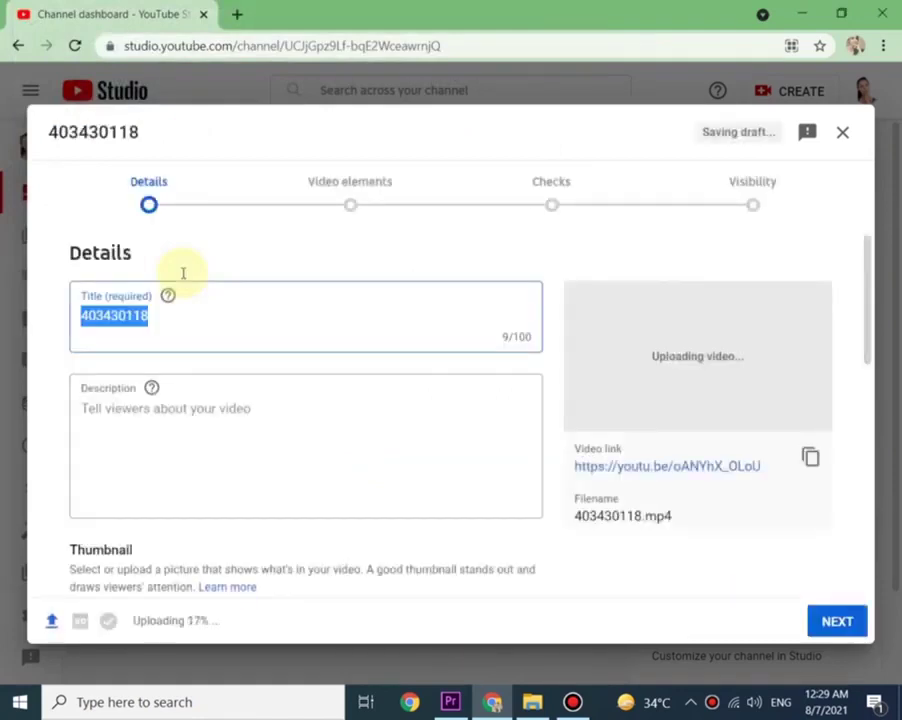
Title the video NEWLY MARRIED COUPLE
text(ne)
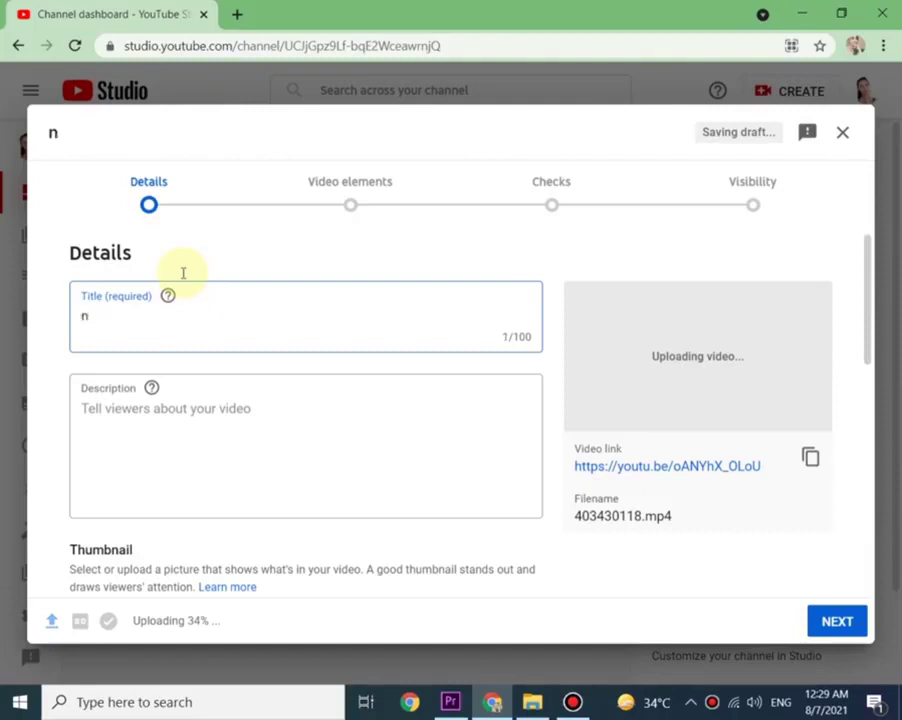
key(BackSpace)
text(NEWLY )
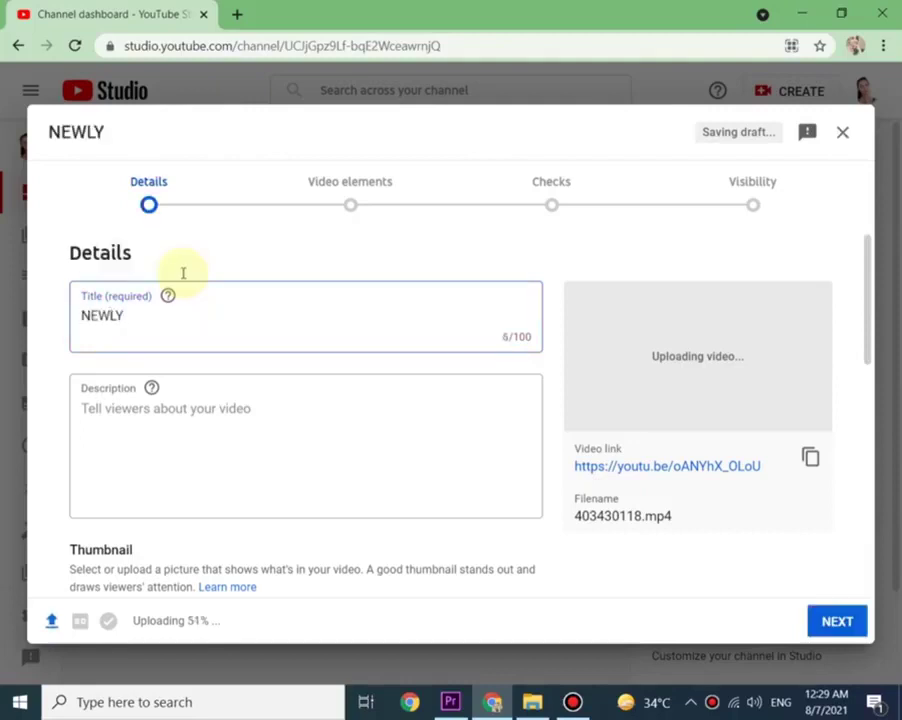
text(MARRIED)
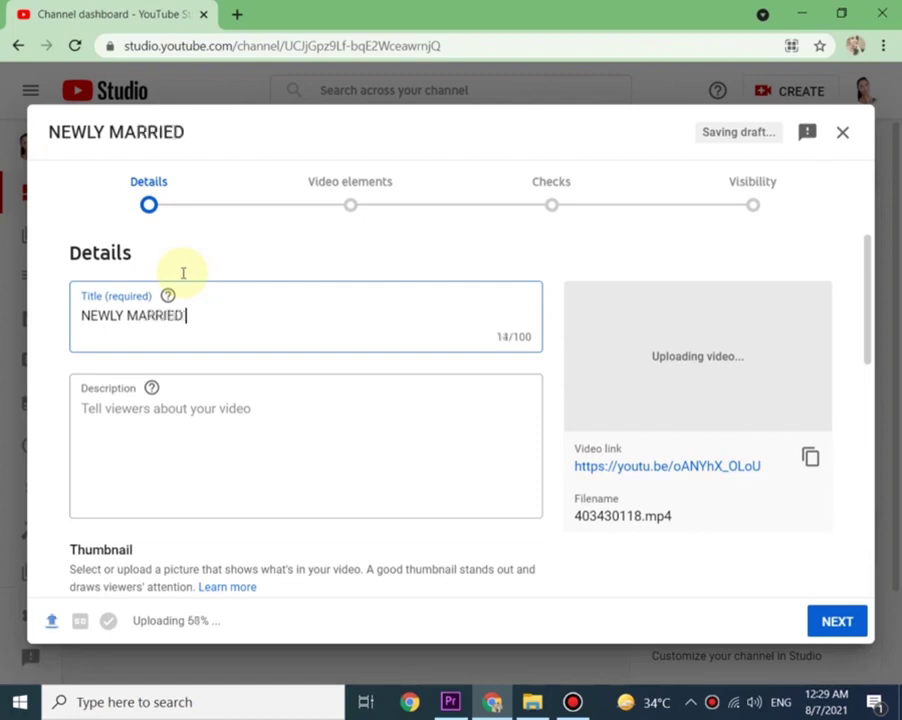
text( COUPLE)
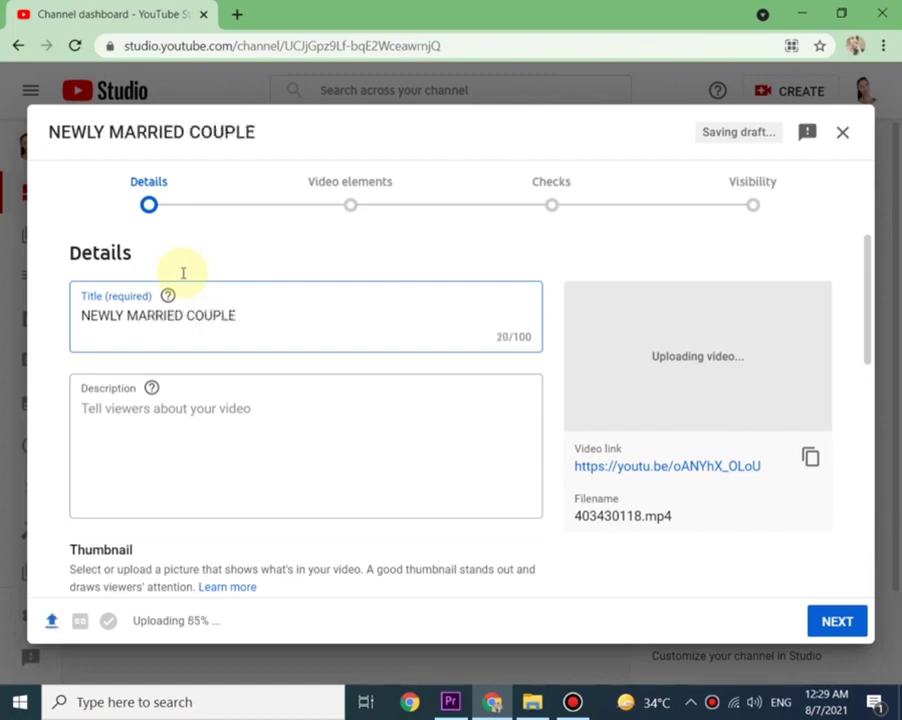
Add the description 'THIS VIDEO IS ABOUT NEWS MARRIED COUPLE'
click(175, 411)
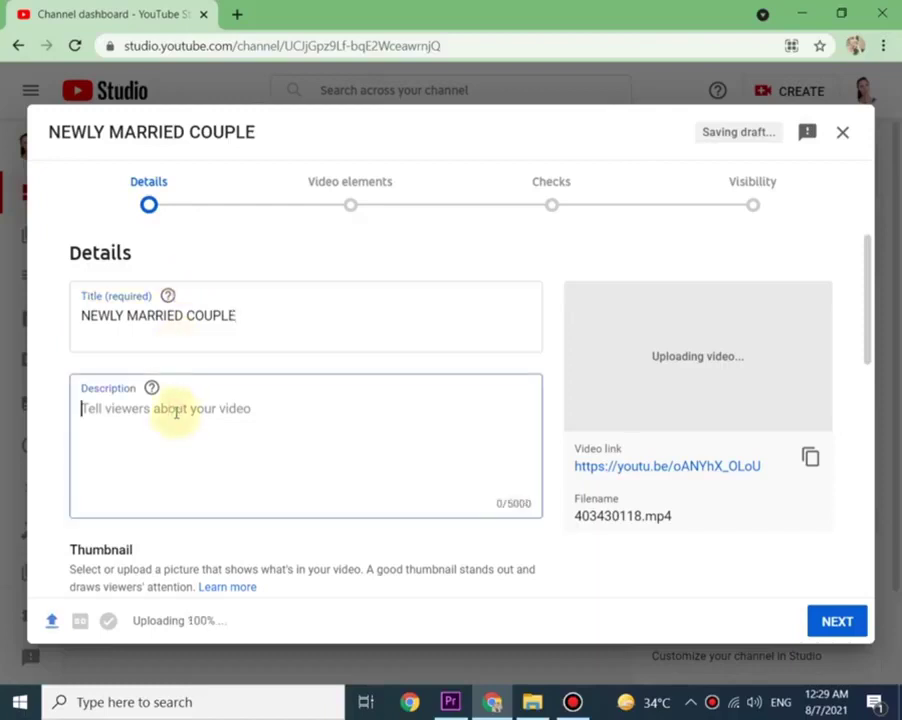
text(THIS VID)
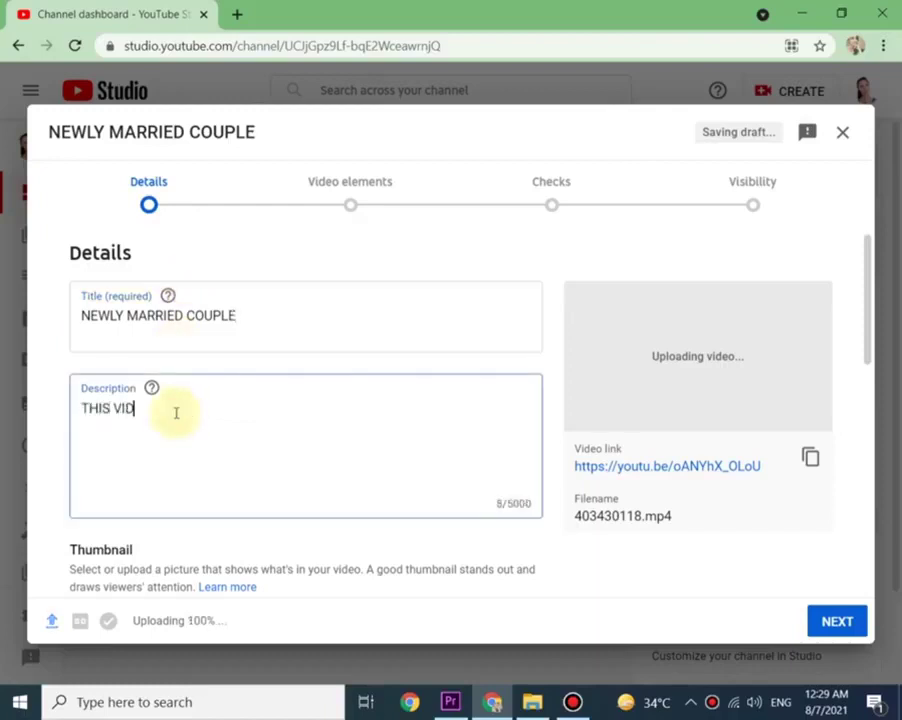
text(EO IS ABOUT NEW)
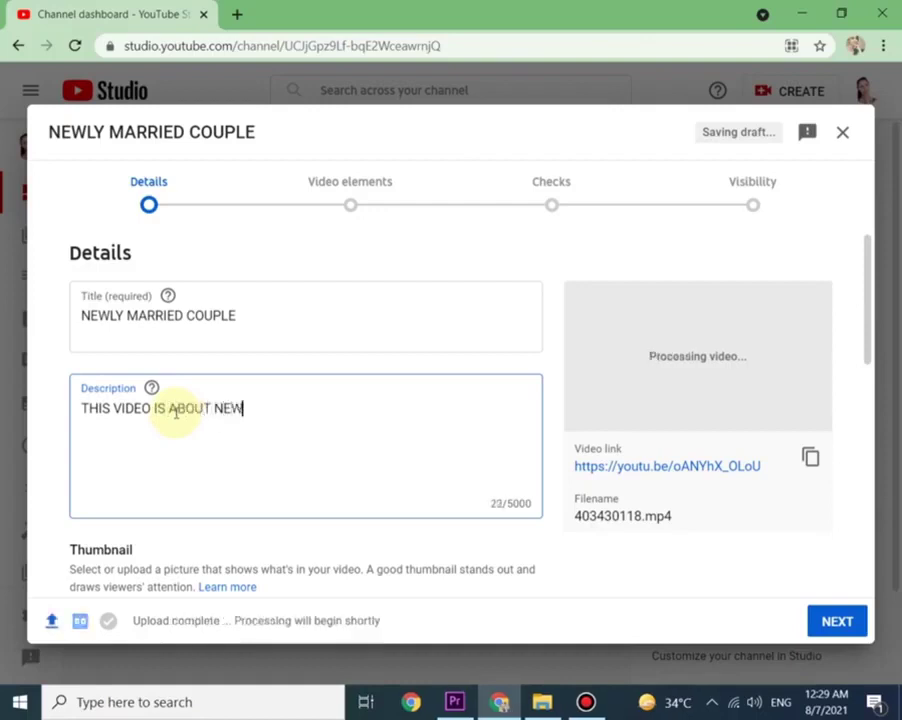
text(S MARRIED COUP)
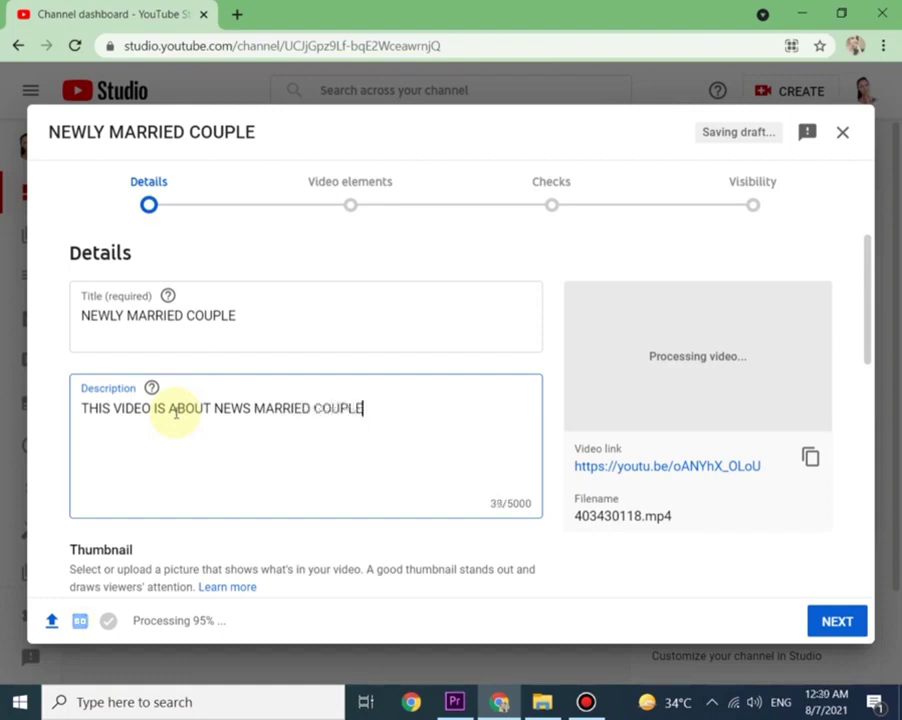
text(LE)
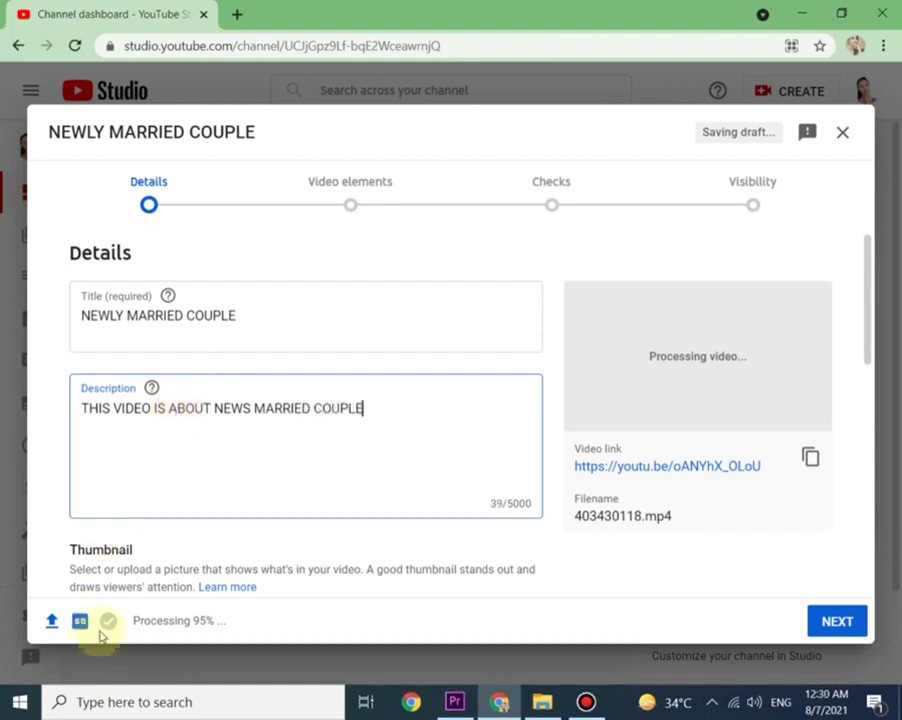
mouse_move(92, 630)
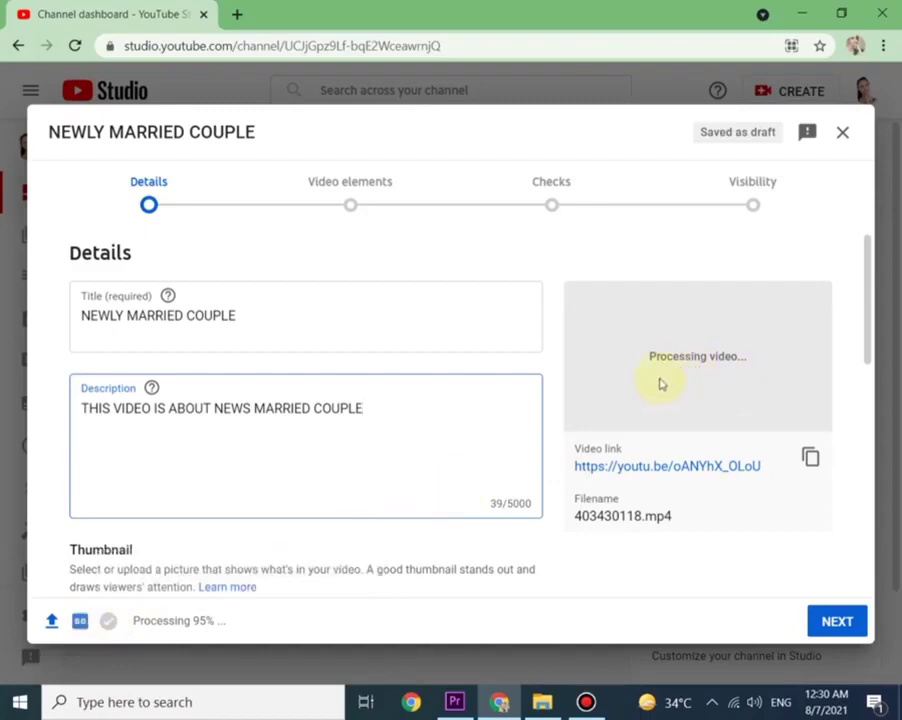
scroll(425, 456, down, 3)
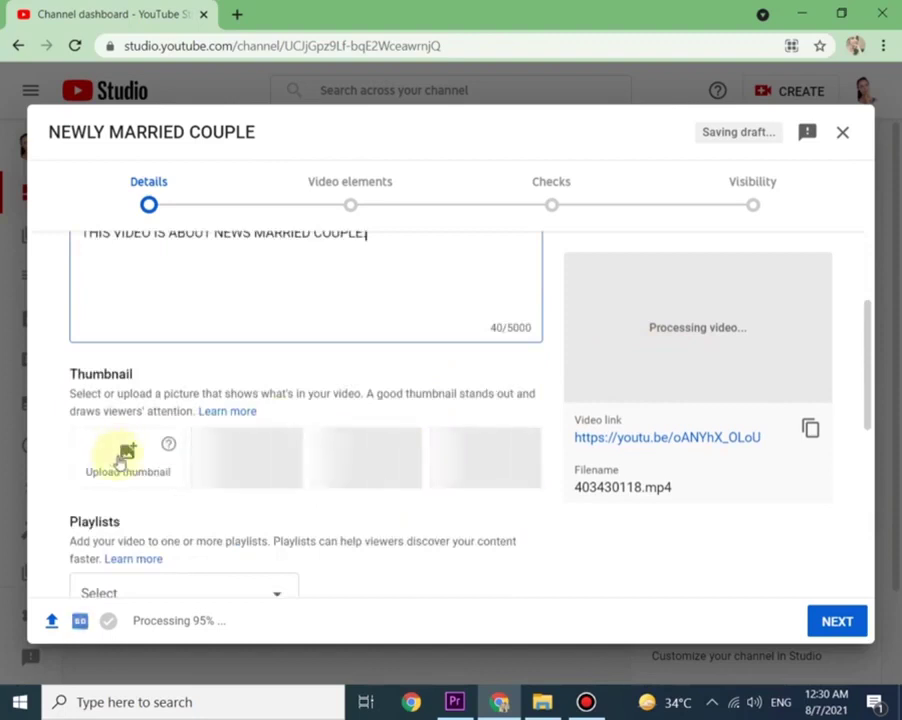
Try uploading a custom thumbnail and dismiss the phone verification notice
click(123, 457)
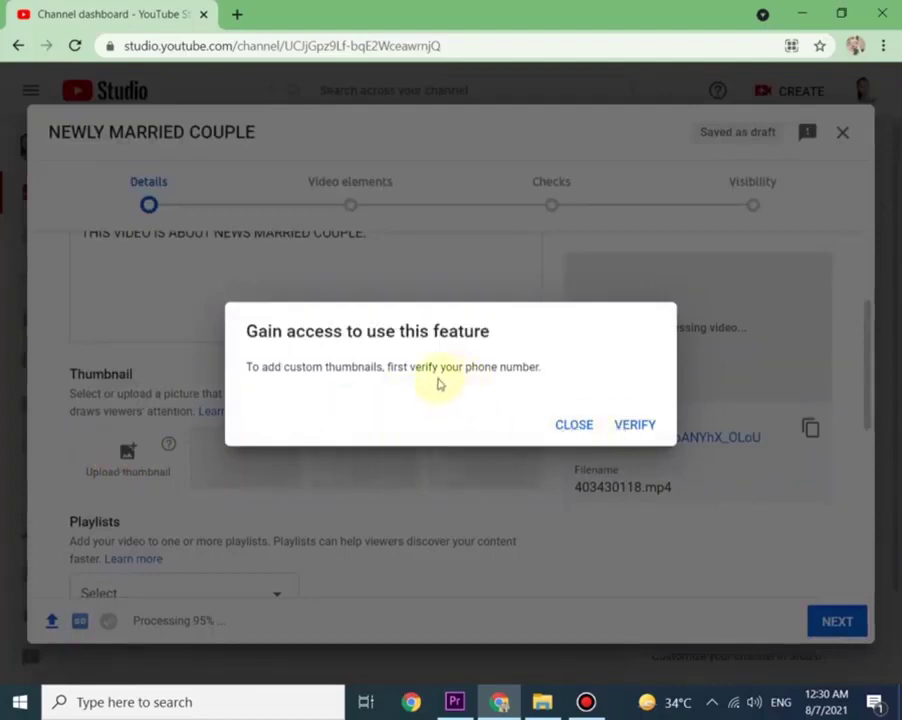
click(576, 425)
scroll(300, 443, down, 1)
scroll(278, 443, down, 1)
Create a new playlist named NEW VIDEOS
click(273, 424)
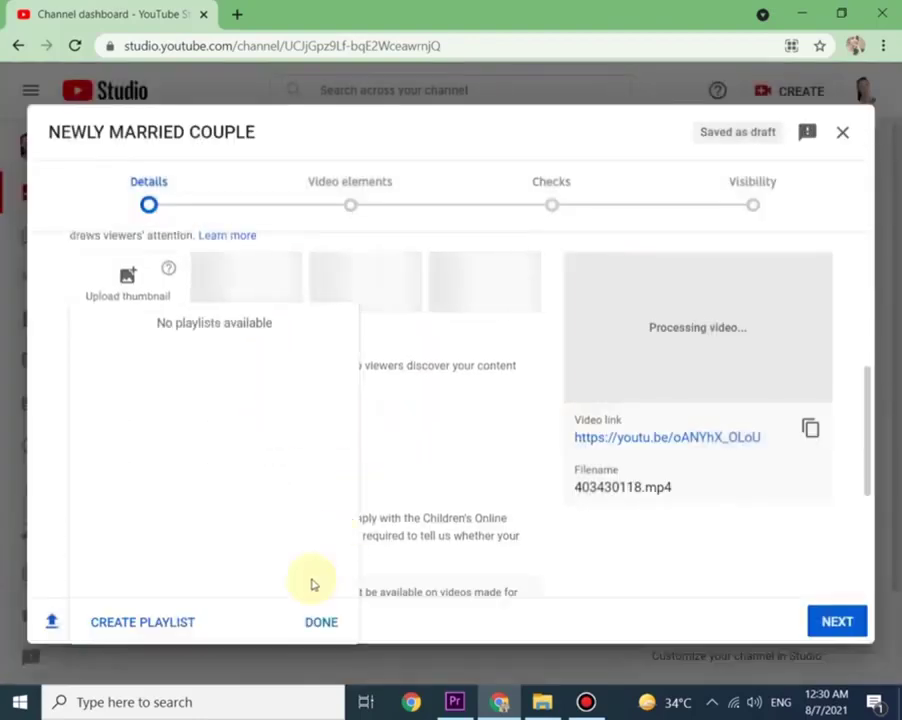
click(143, 622)
text(NEW VIDEOS)
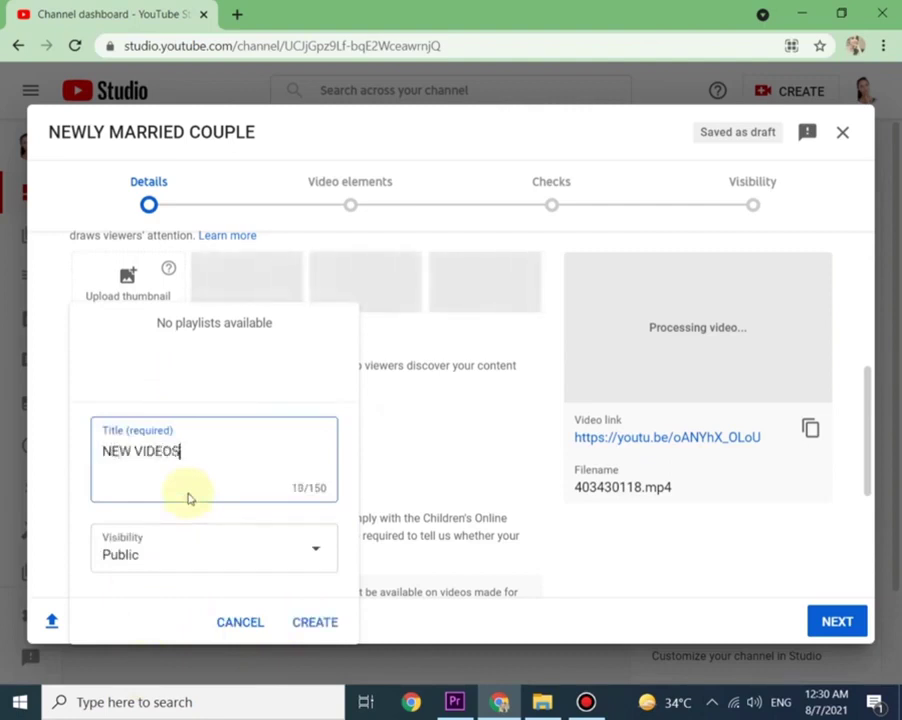
click(312, 618)
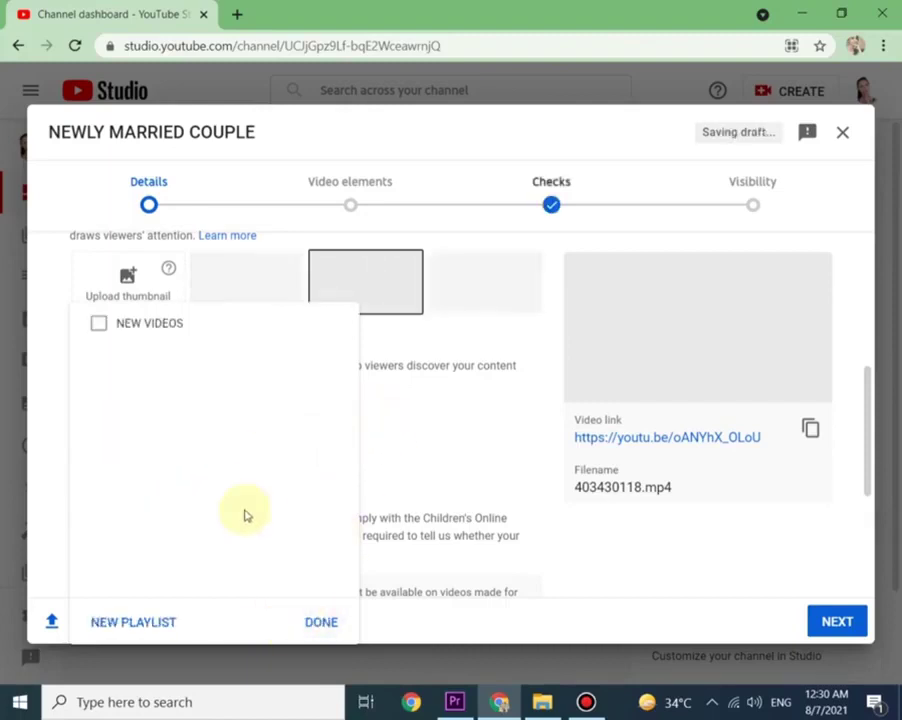
Confirm the NEW VIDEOS playlist and expand the age restriction options
click(312, 624)
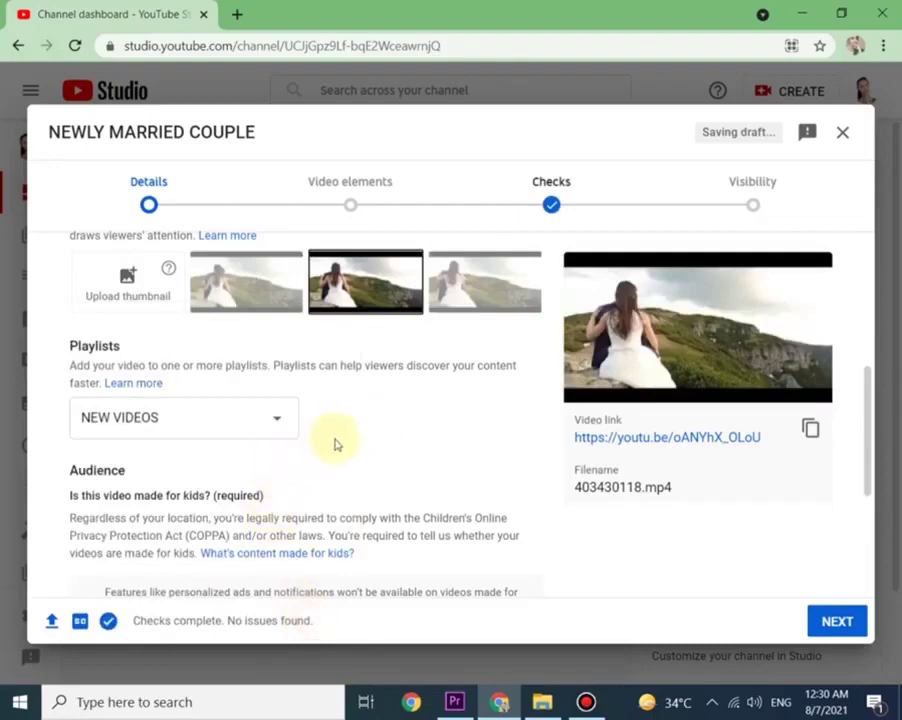
scroll(286, 476, down, 3)
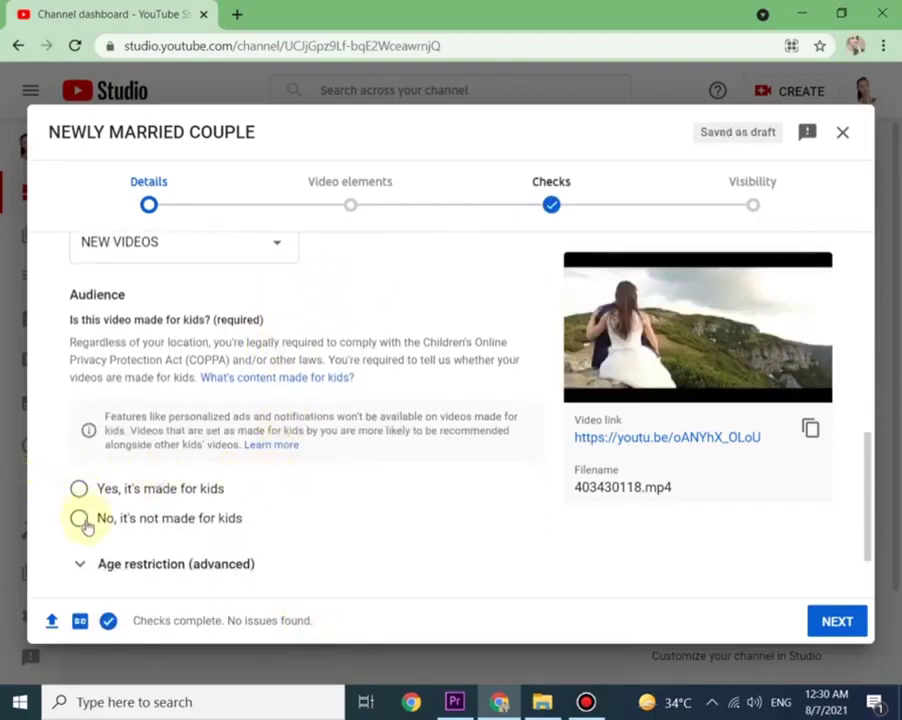
scroll(95, 520, down, 2)
click(83, 481)
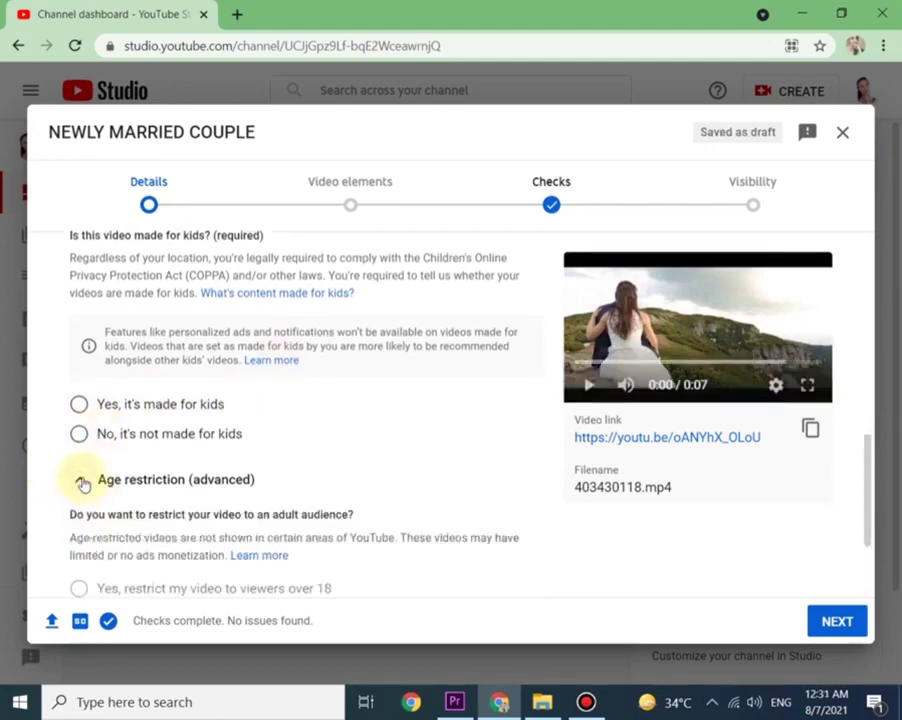
click(83, 481)
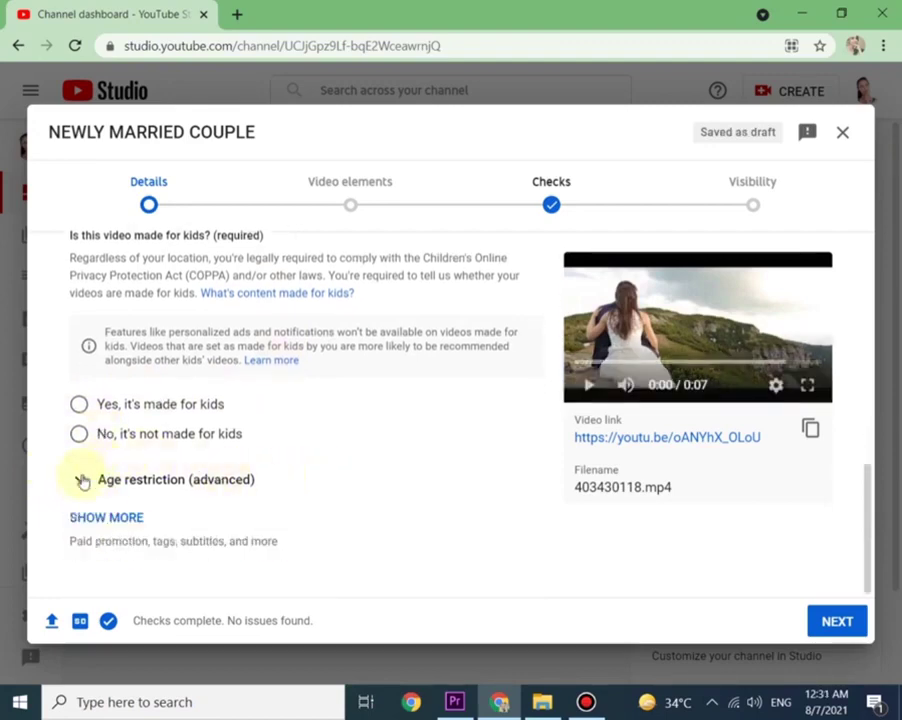
click(83, 481)
Show more details and place the cursor in the Tags field
scroll(240, 467, down, 3)
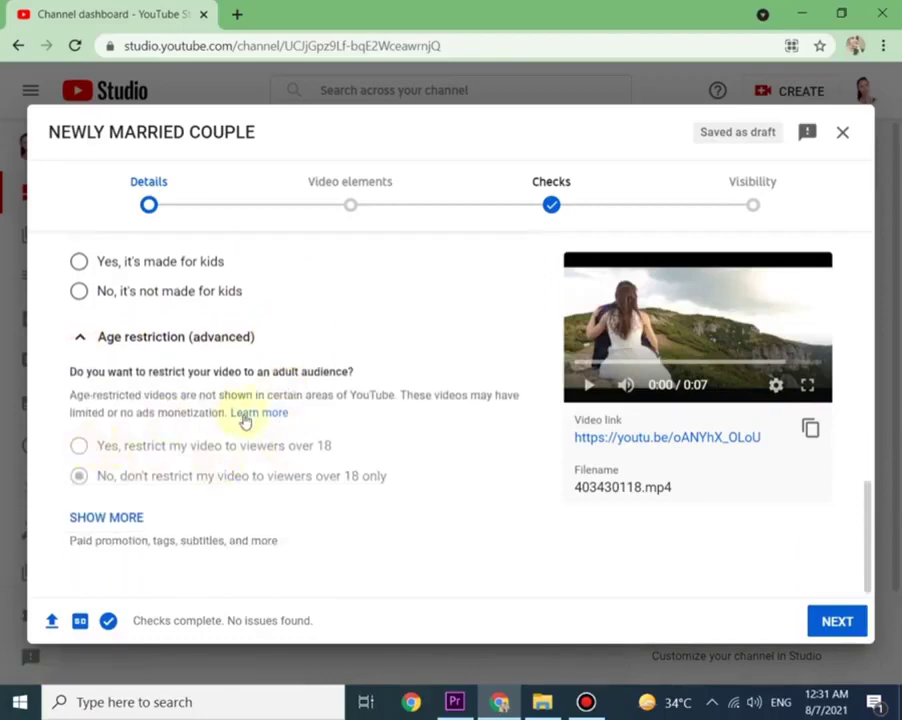
click(128, 515)
scroll(88, 368, down, 5)
click(88, 320)
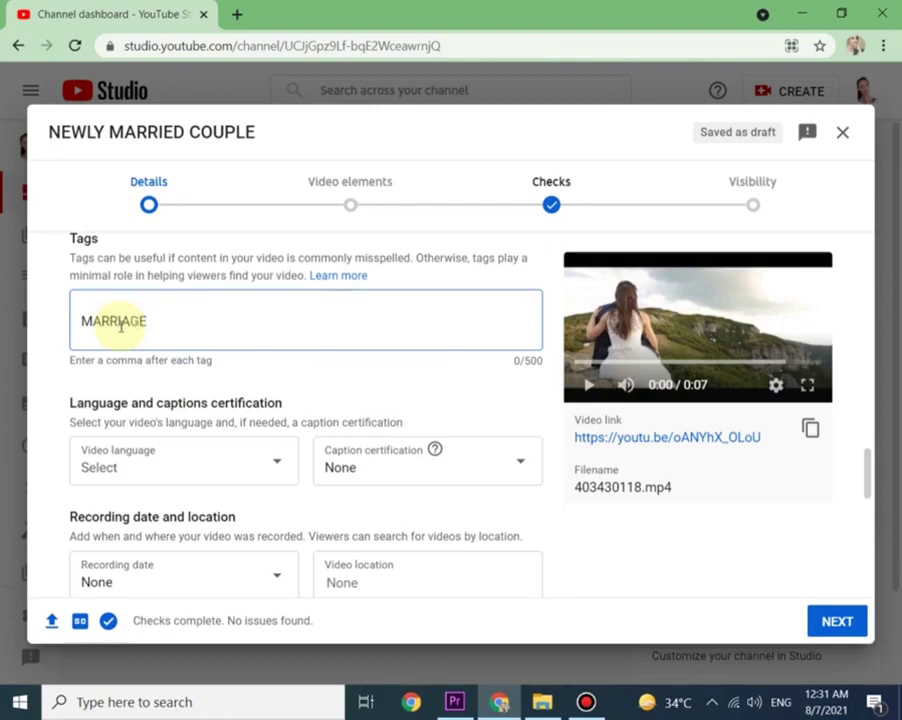
Add the tags MARRIAGE and COUPLE to the video
text(MARRIAGE C)
key(BackSpace)
text(,)
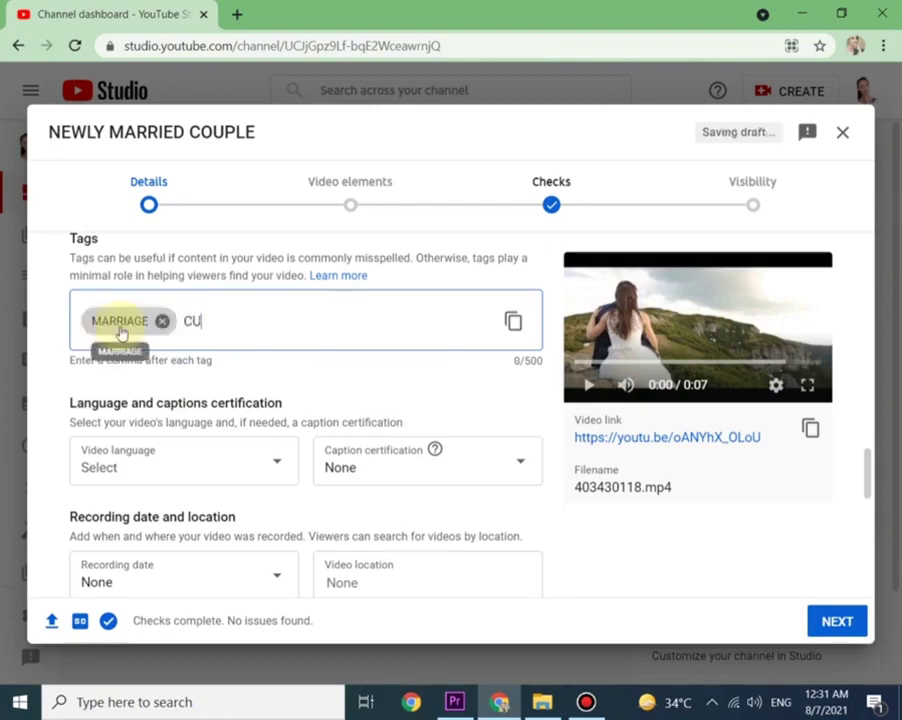
text(COUPLE,MARRIEA)
key(BackSpace)
key(BackSpace)
text(AGGE)
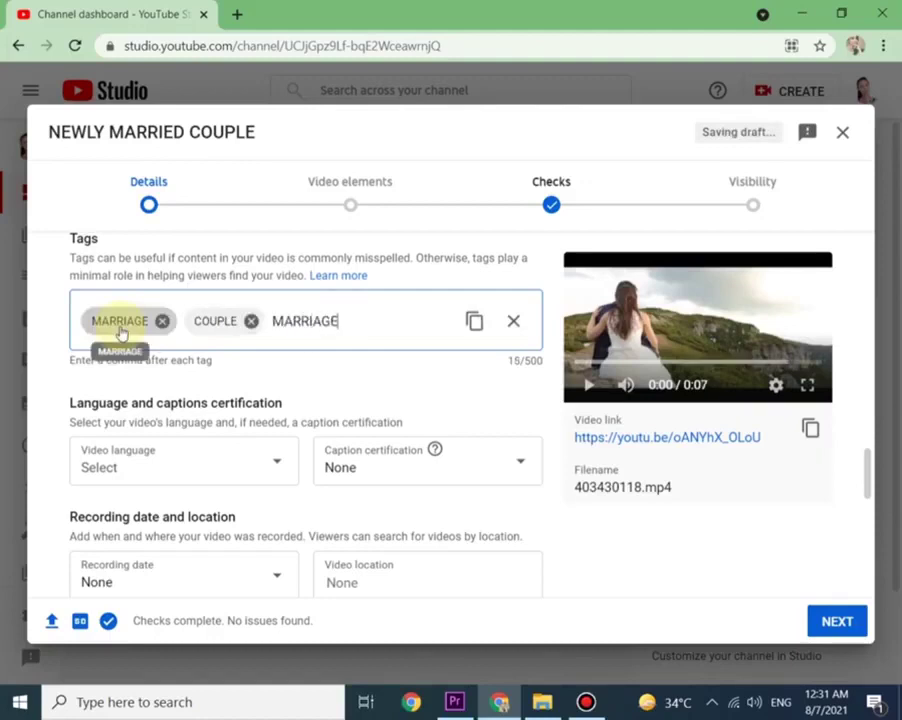
text(OUPE)
key(BackSpace)
scroll(212, 345, down, 3)
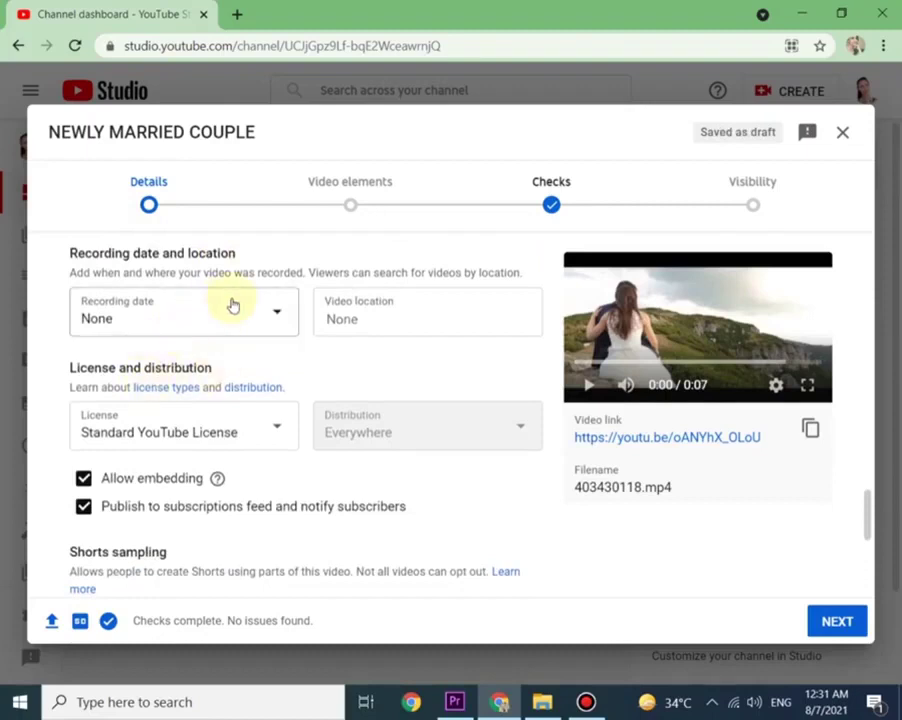
Set the video location to UK and the category to Film & Animation
click(279, 312)
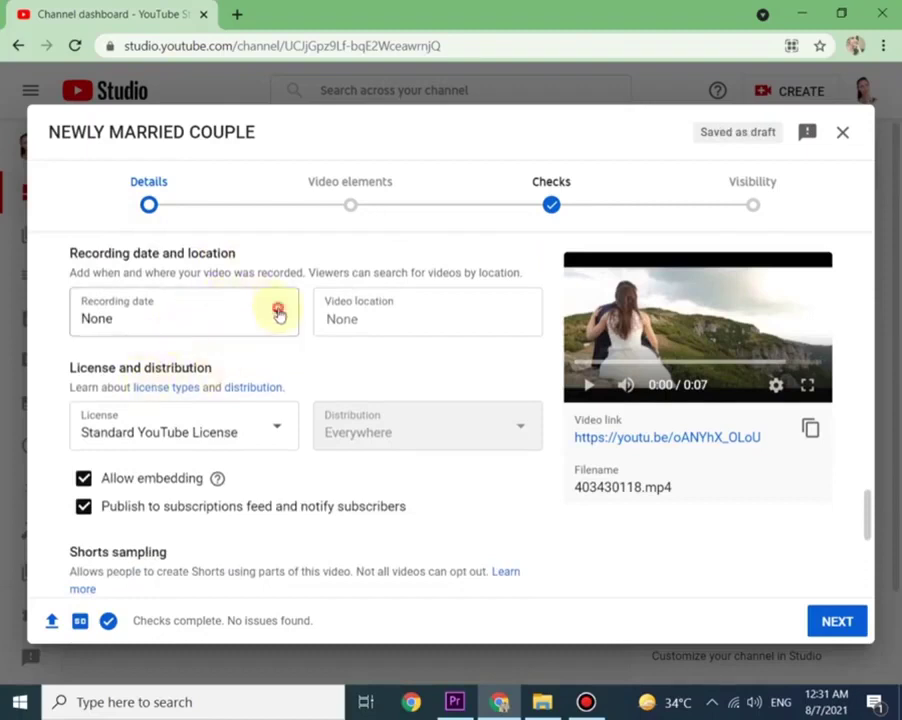
click(373, 379)
click(370, 310)
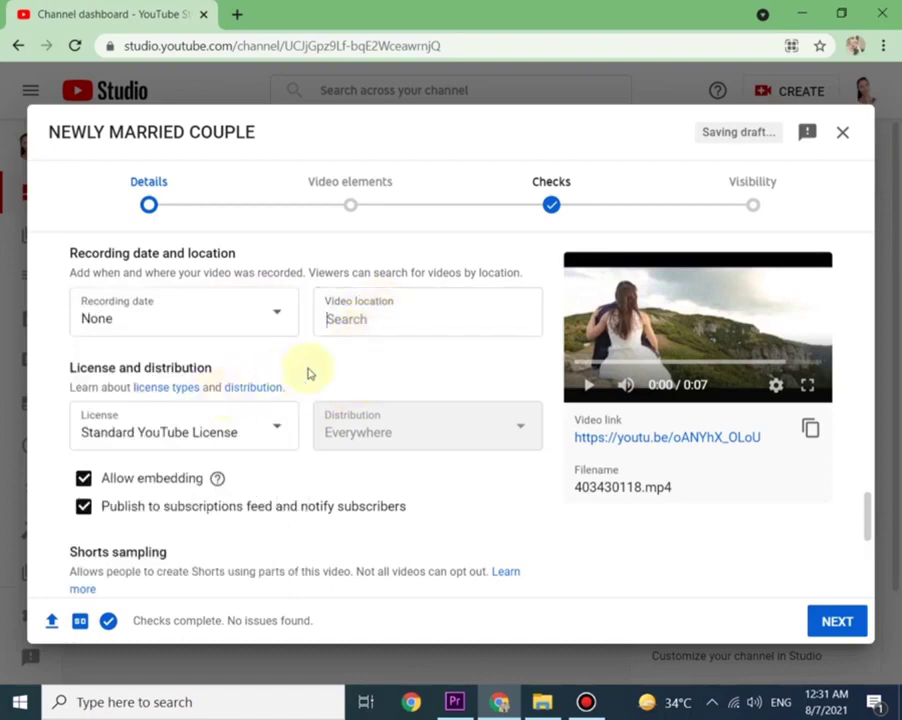
text(UK)
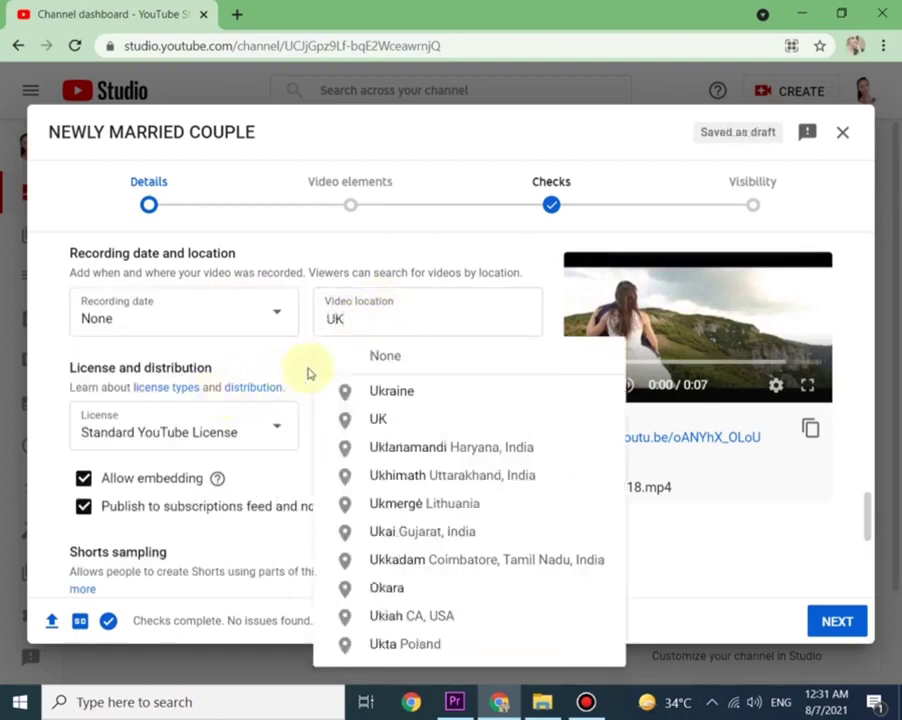
click(388, 420)
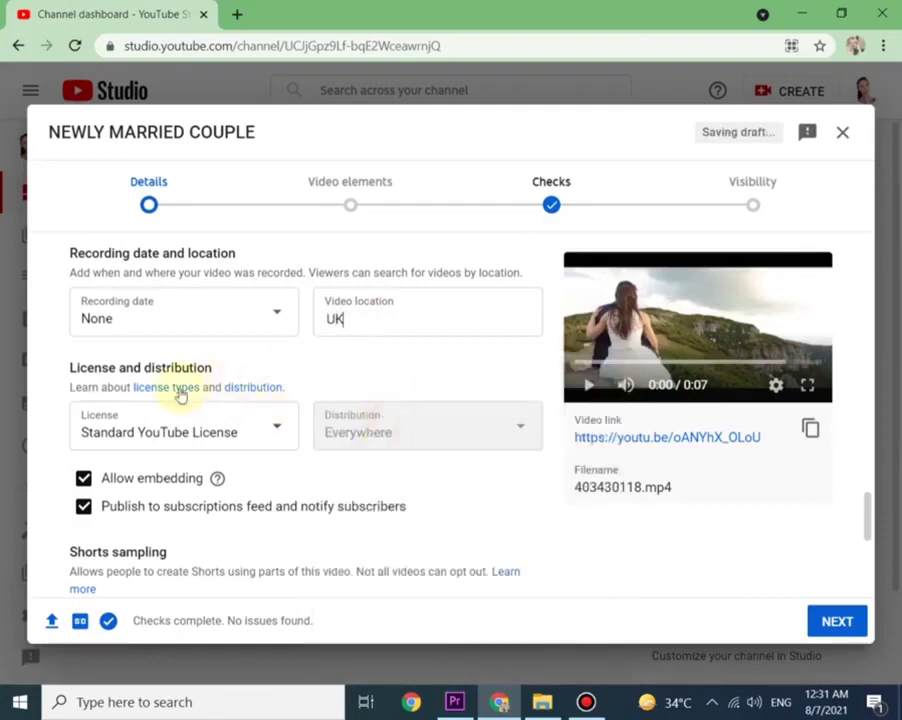
scroll(292, 453, down, 3)
click(282, 451)
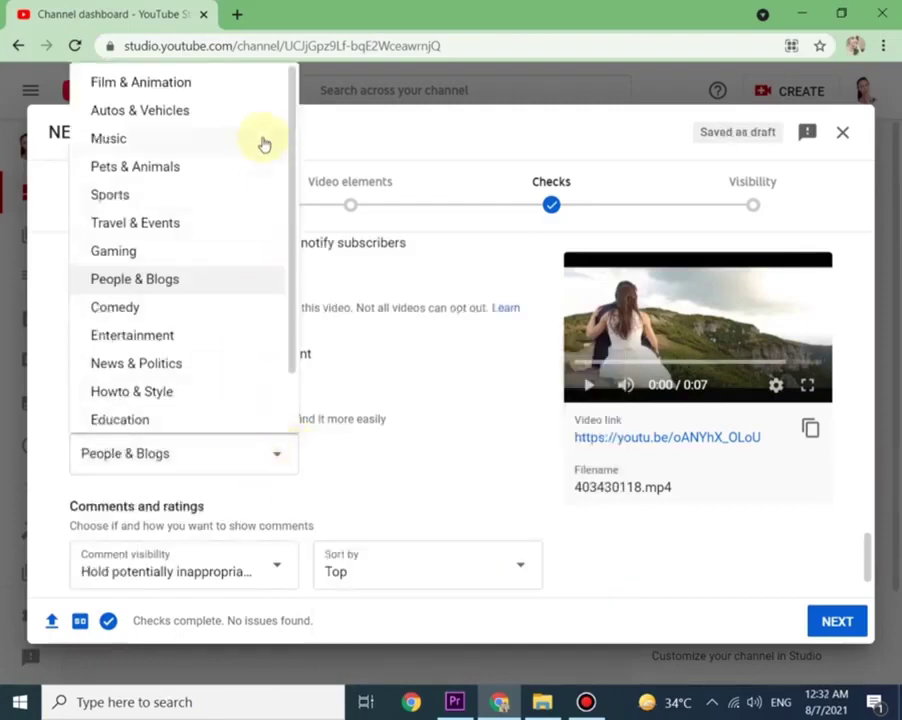
click(232, 86)
scroll(226, 410, down, 2)
Disable comments on the video and sort comments by Newest
click(281, 499)
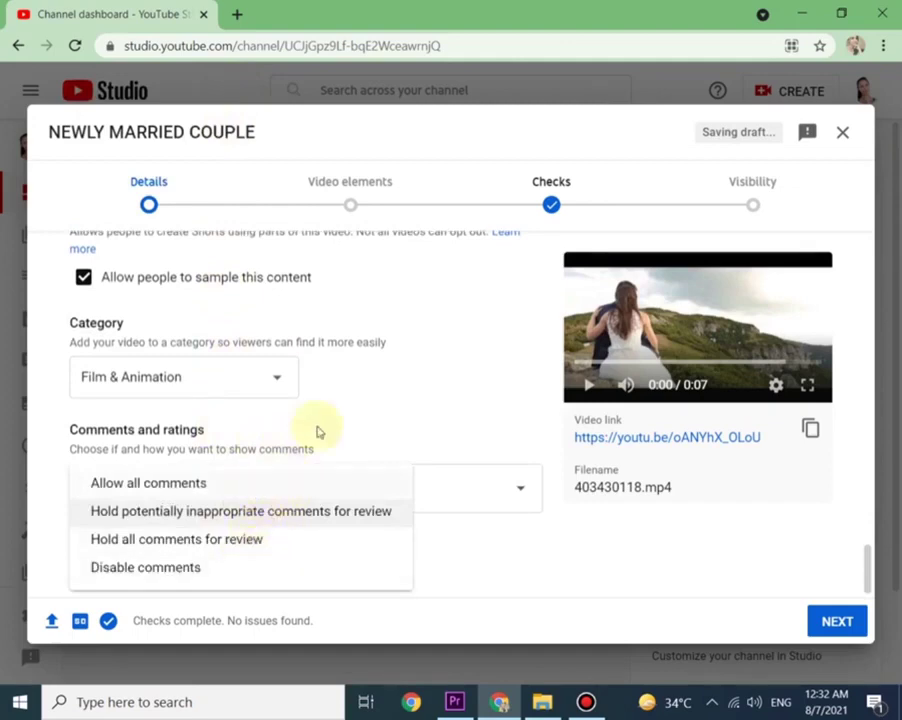
click(160, 488)
click(254, 490)
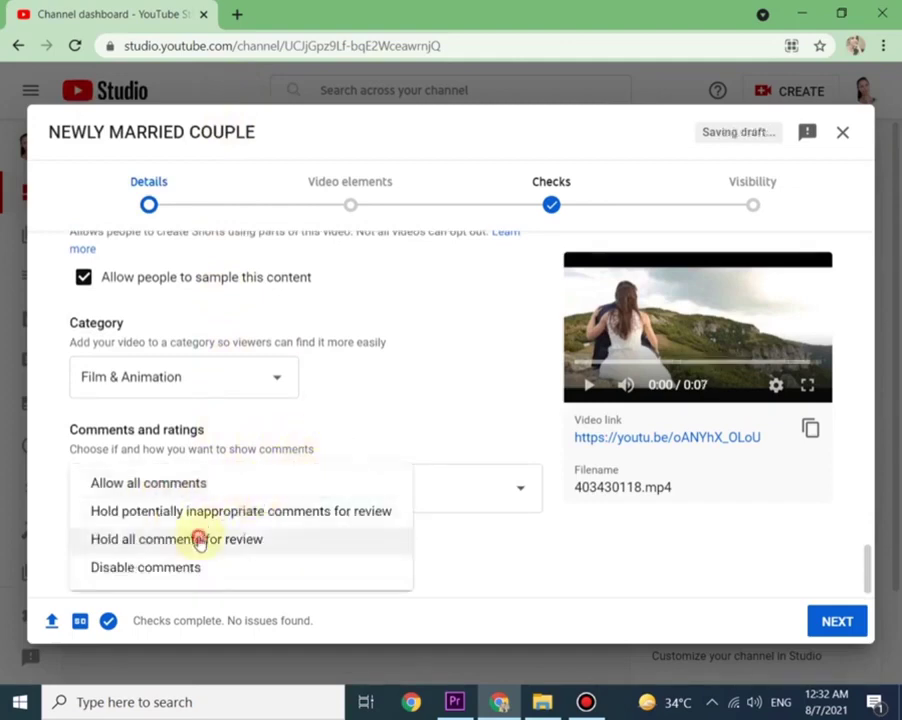
click(224, 539)
click(284, 494)
click(244, 570)
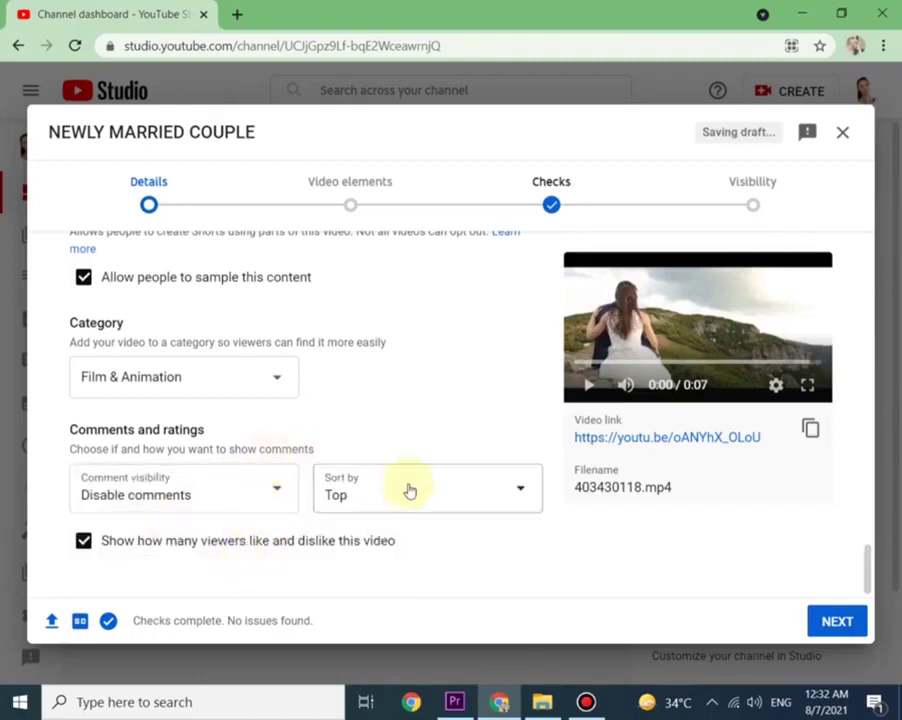
click(520, 500)
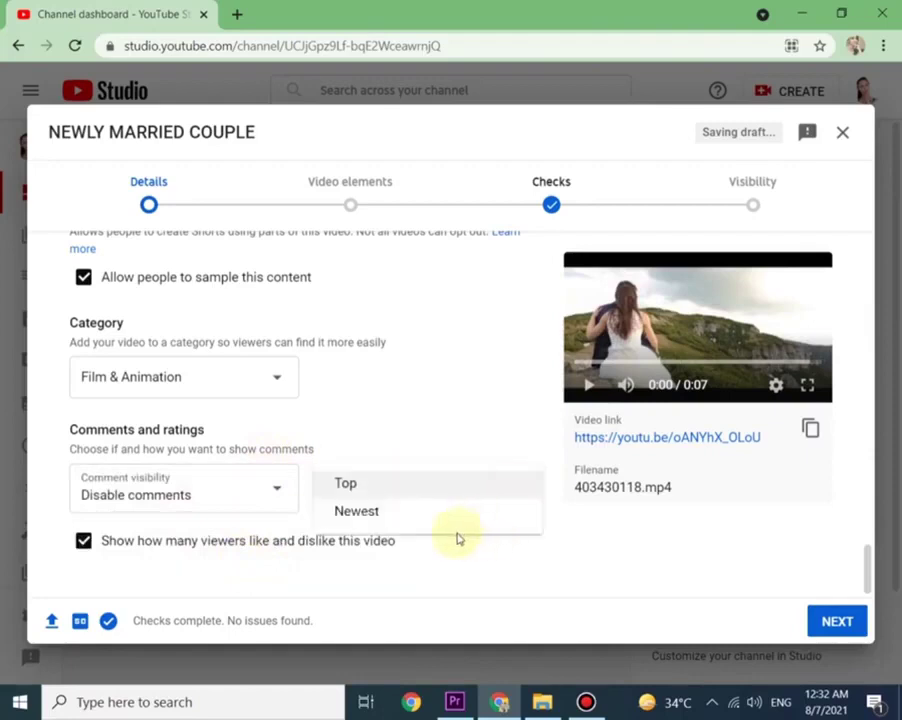
click(397, 524)
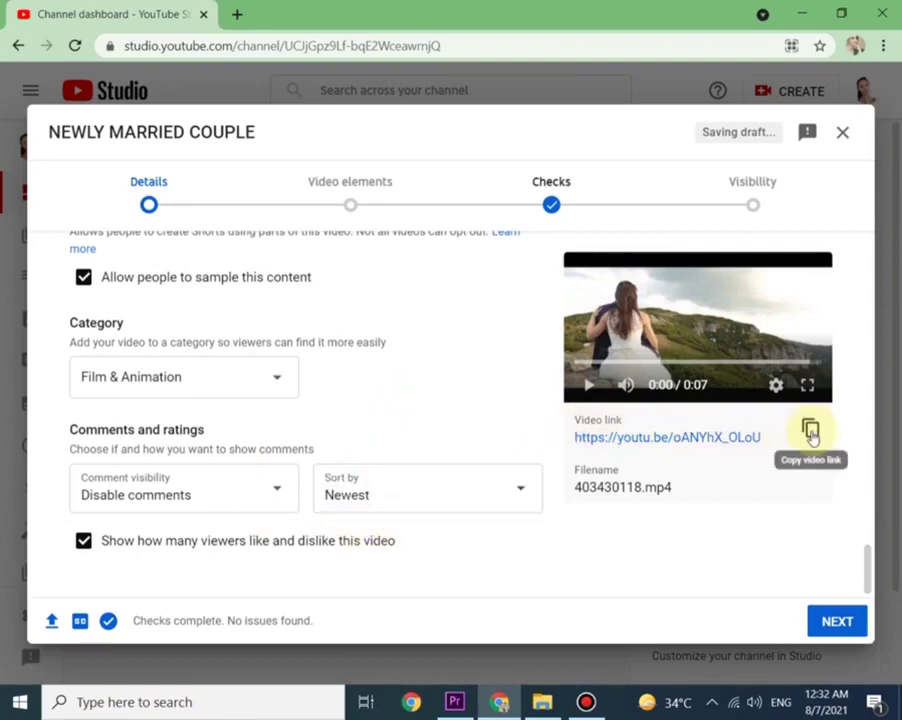
Mark the video as not made for kids and advance through Video elements and Checks to Visibility
click(834, 620)
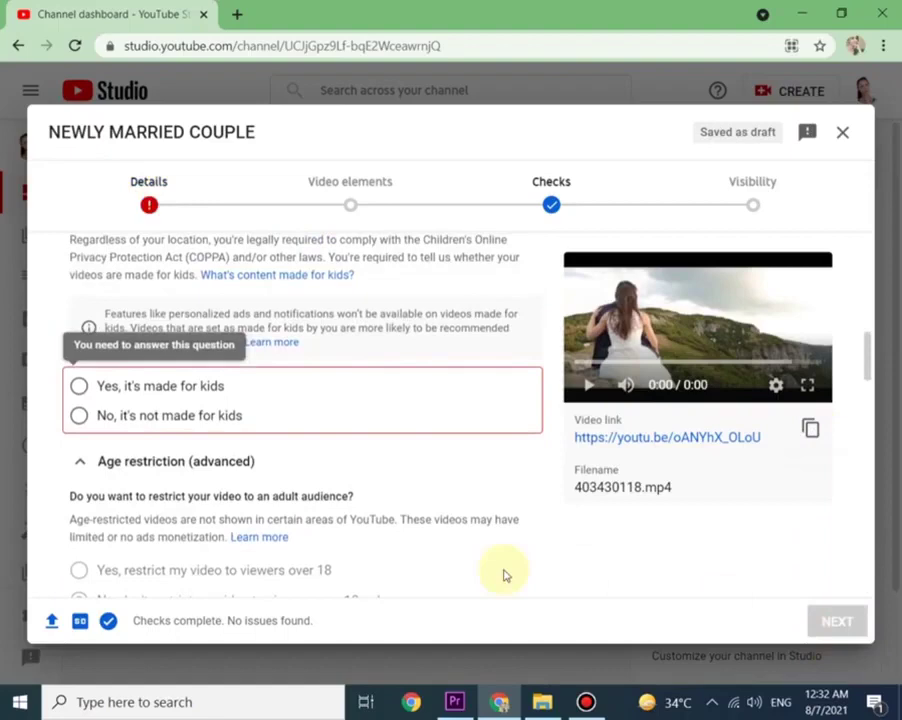
click(80, 416)
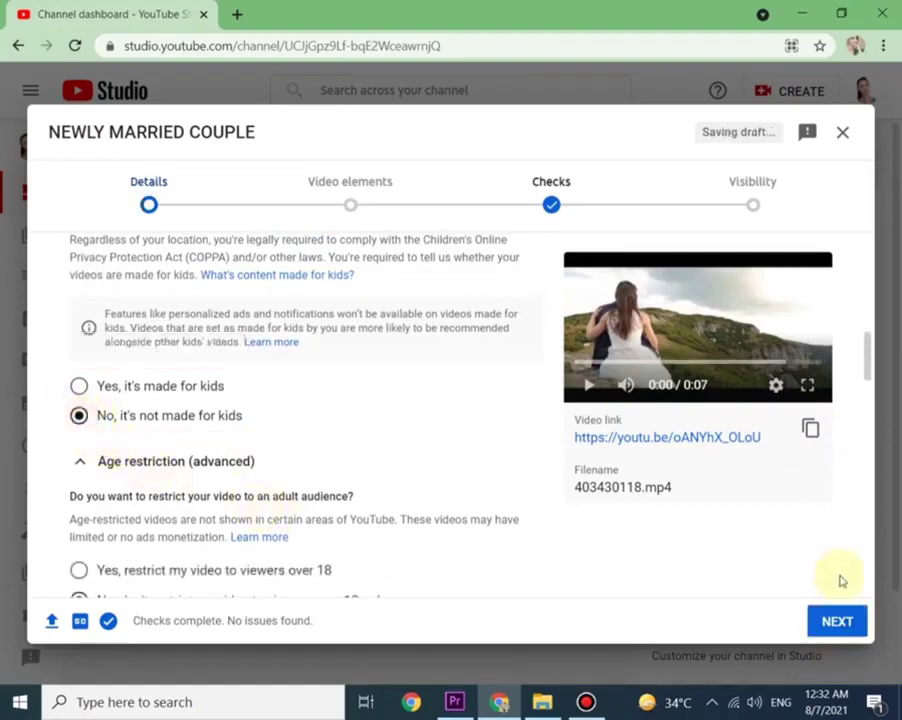
click(826, 617)
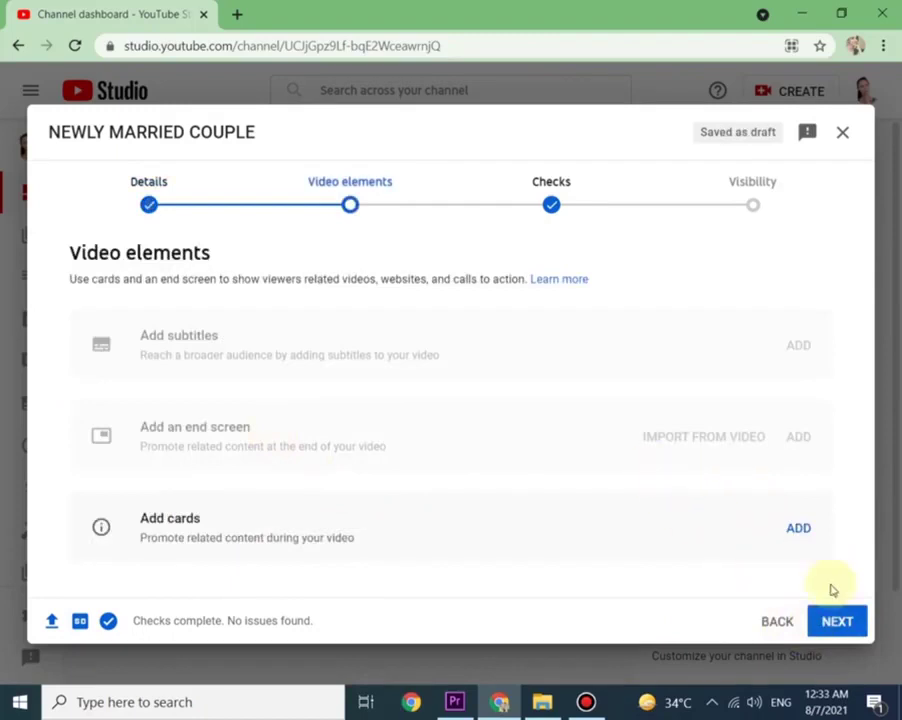
click(831, 621)
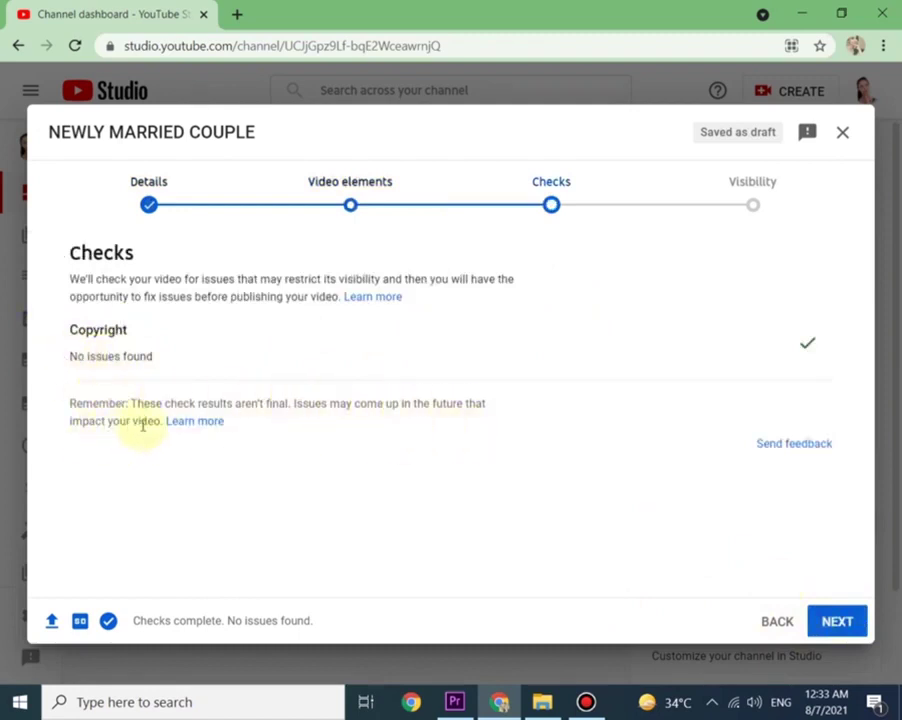
click(840, 621)
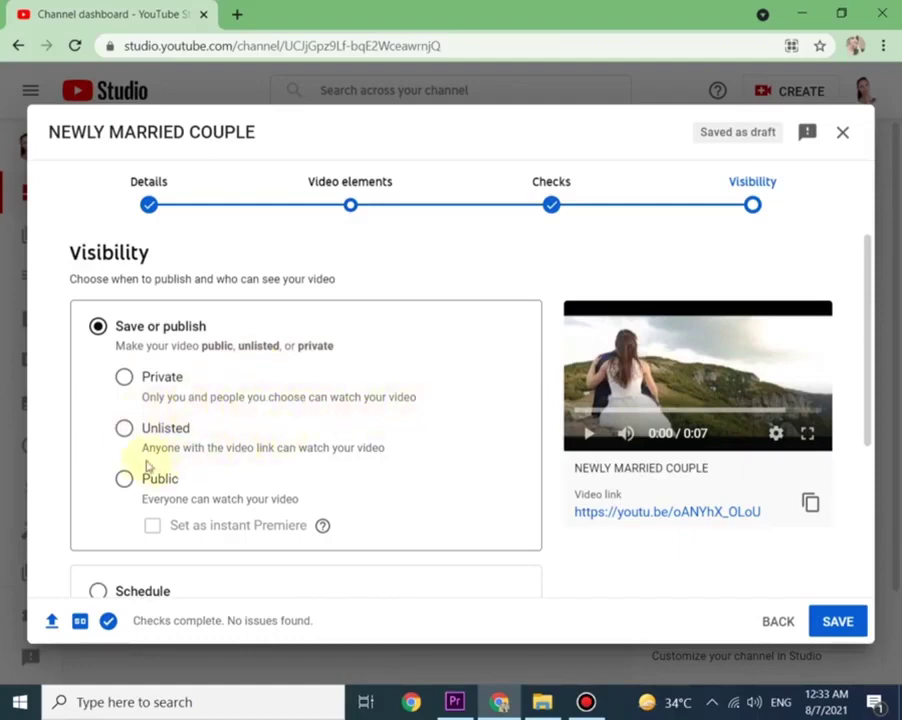
Save the NEWLY MARRIED COUPLE visibility settings and return to the Channel dashboard
scroll(148, 467, down, 3)
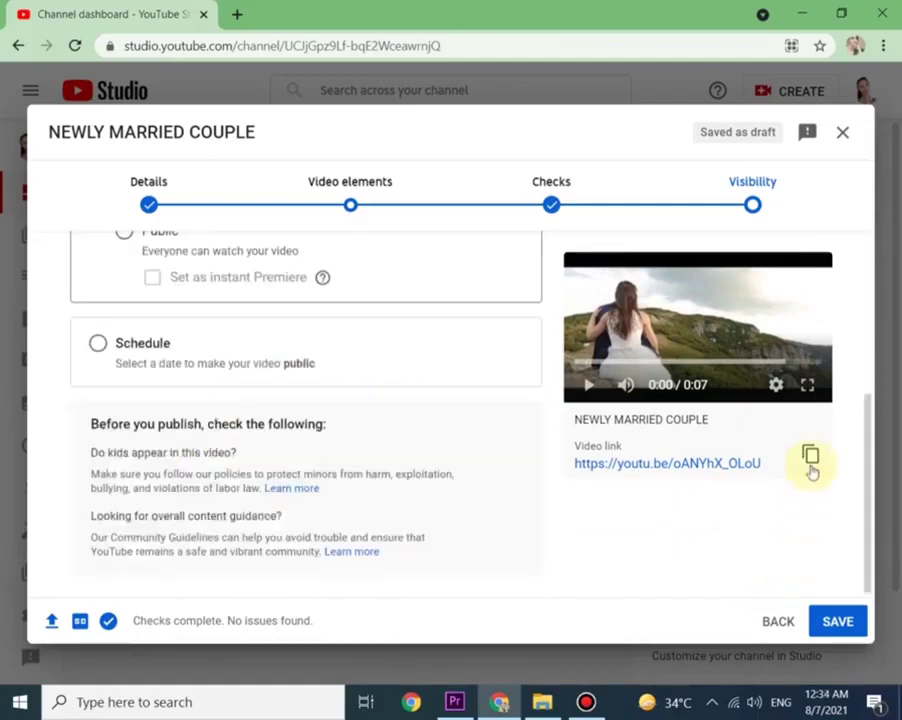
click(835, 622)
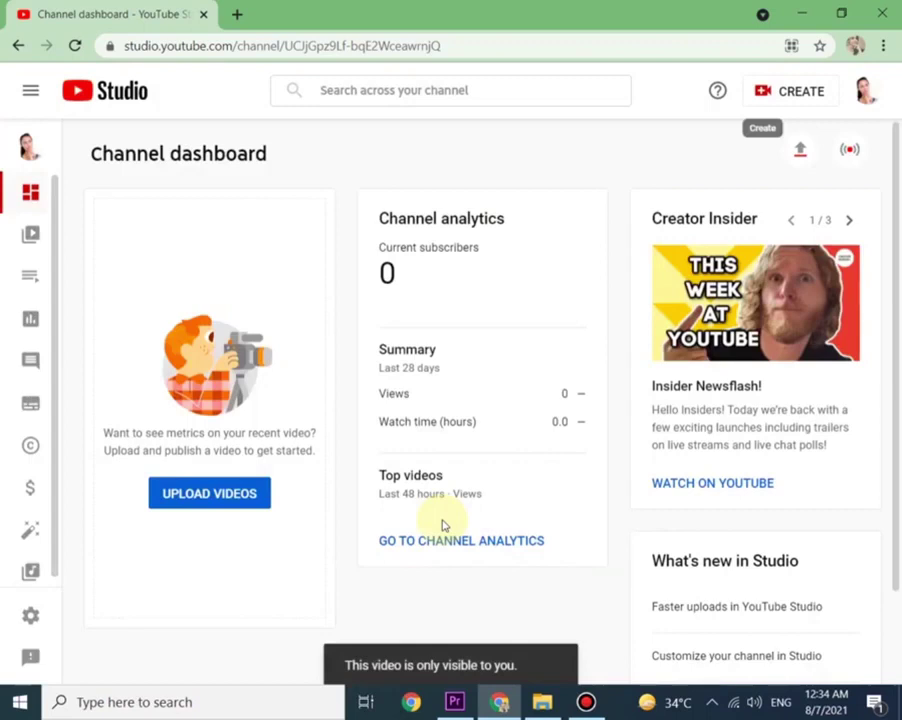
In Content, view the NEWLY MARRIED COUPLE video's analytics, dismissing the team-invite and chart tips
click(28, 234)
click(305, 346)
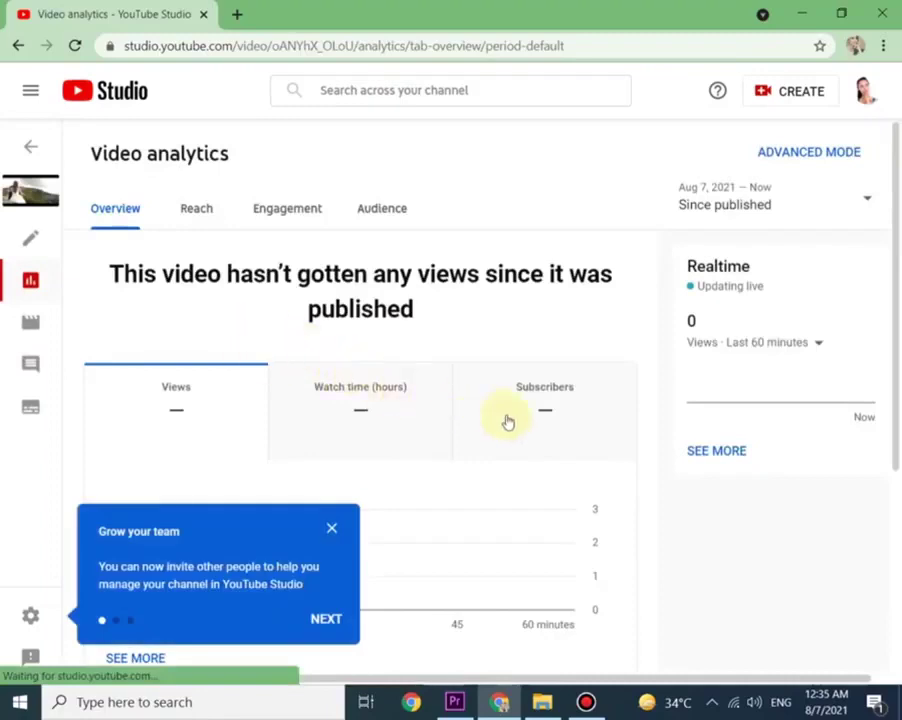
scroll(470, 435, down, 2)
click(331, 527)
click(452, 359)
scroll(228, 460, down, 5)
scroll(228, 460, up, 7)
Return to the content list, watch the video on YouTube, then close that tab
click(30, 146)
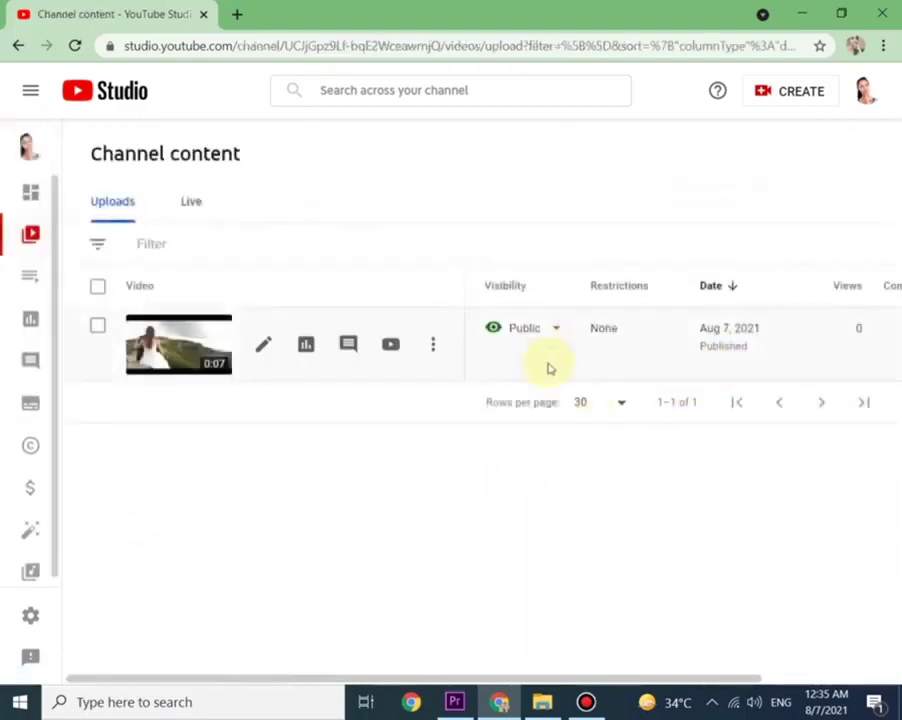
click(401, 350)
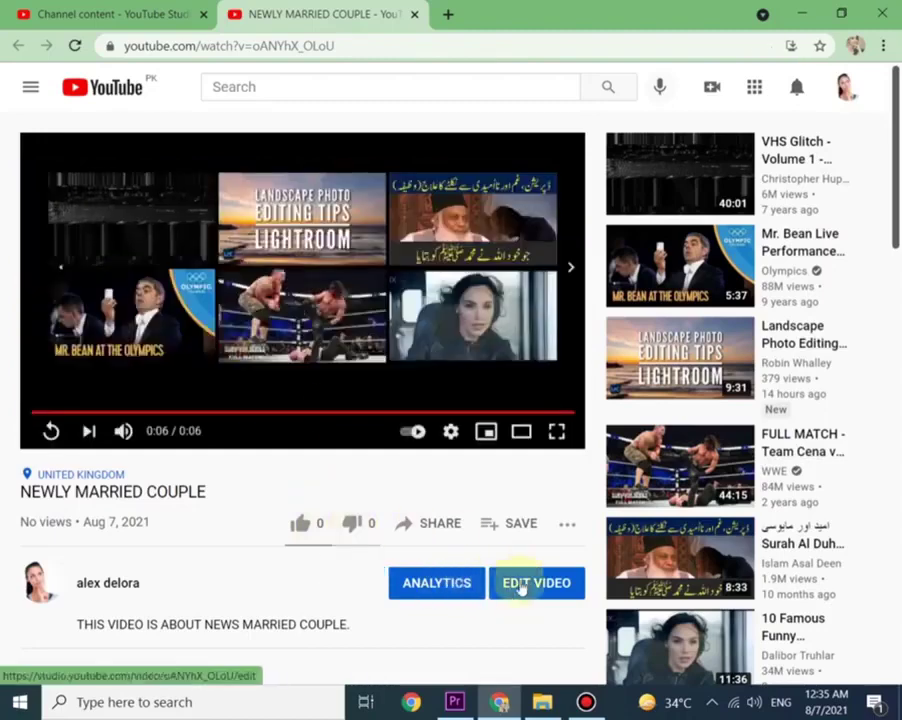
click(414, 14)
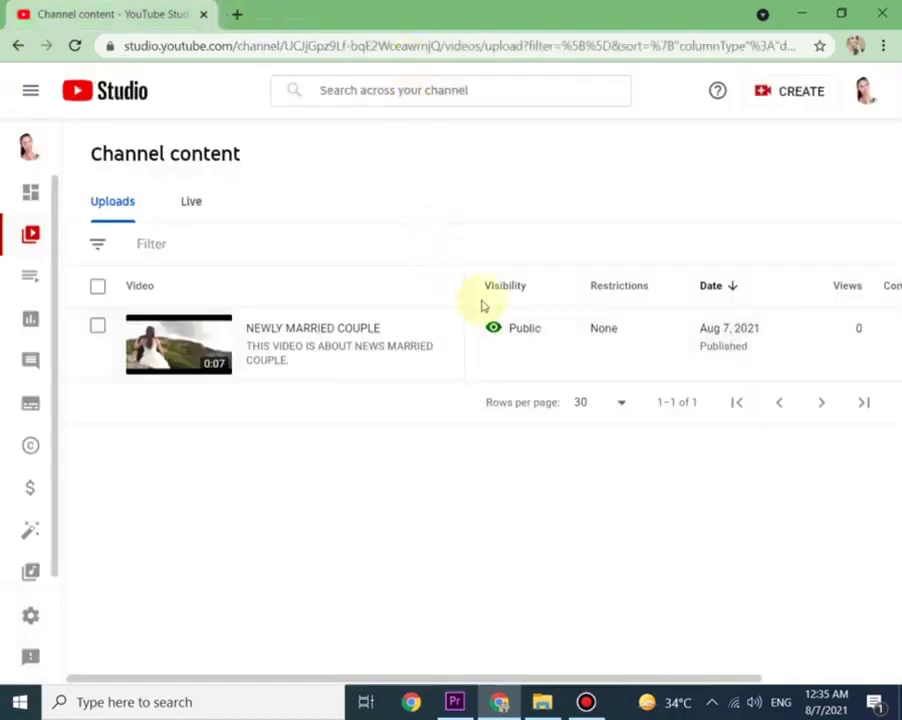
Browse Comments, then on Monetization choose NOTIFY ME WHEN I'M ELIGIBLE
click(434, 345)
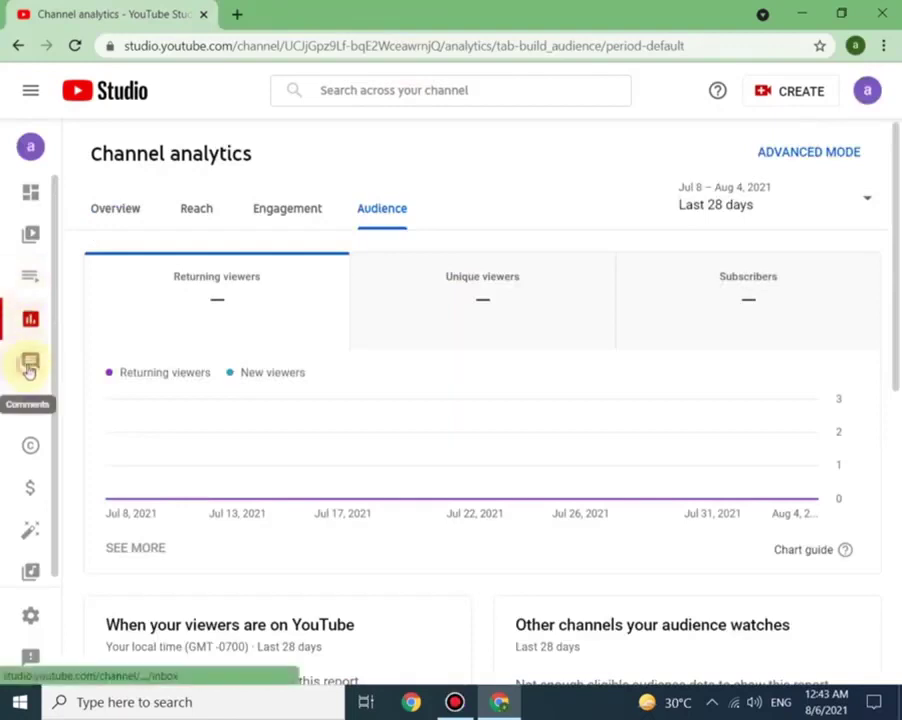
click(30, 366)
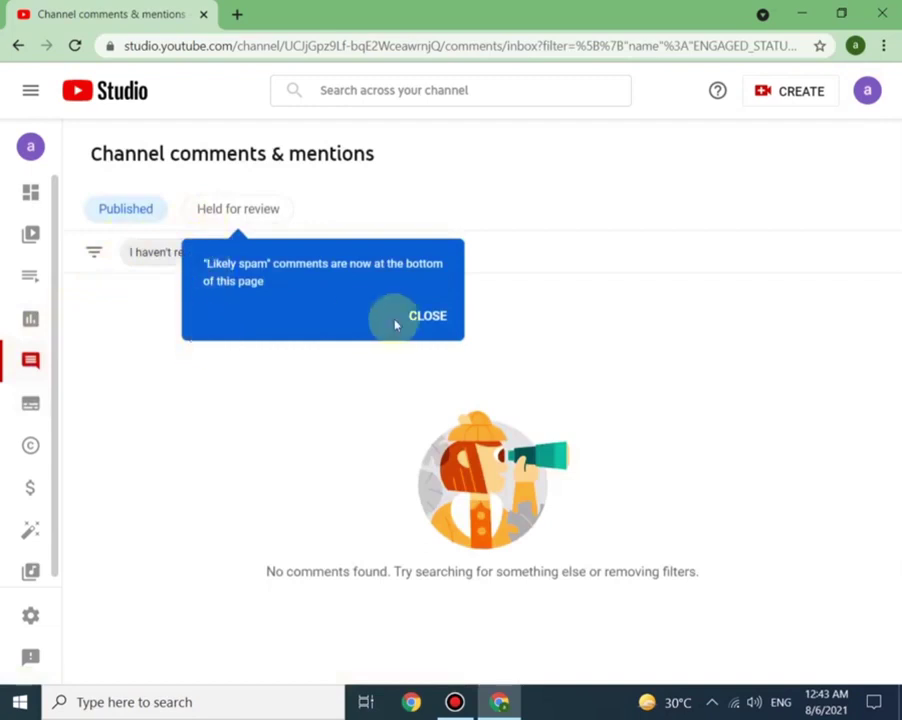
click(431, 322)
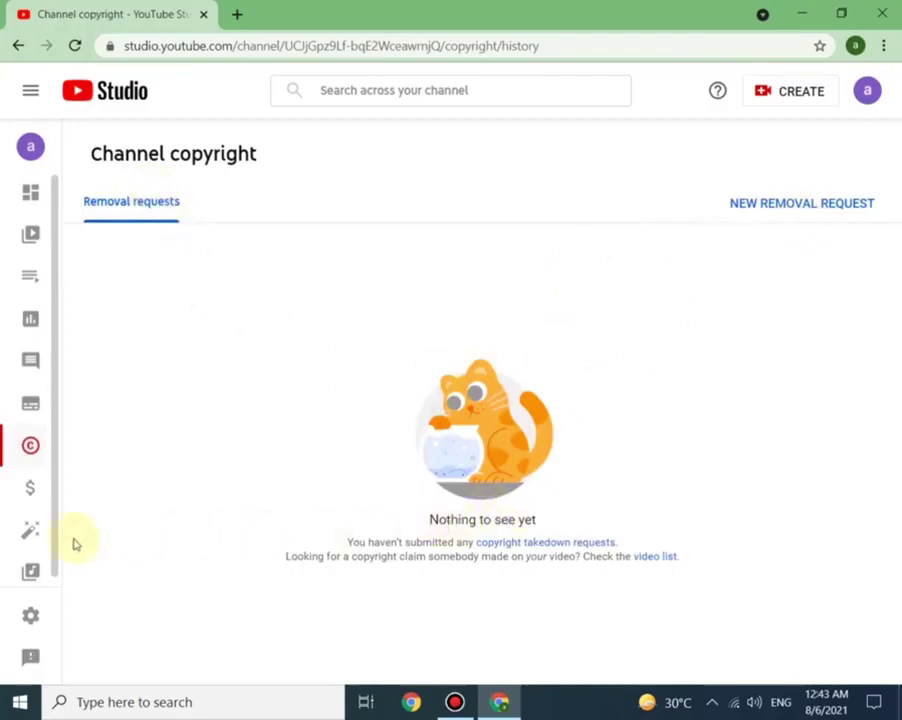
click(30, 489)
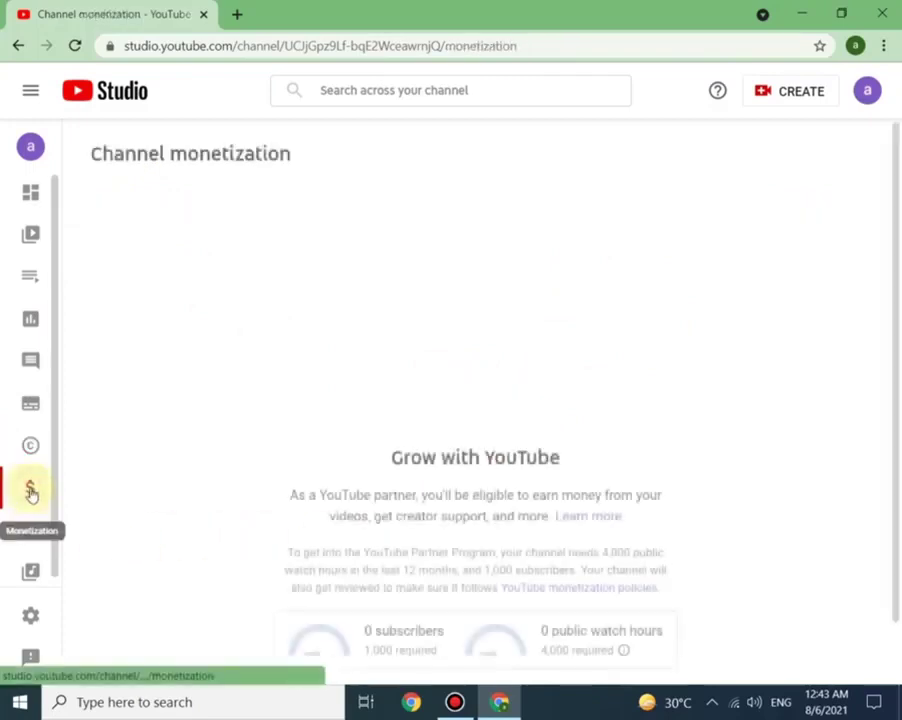
scroll(228, 395, down, 1)
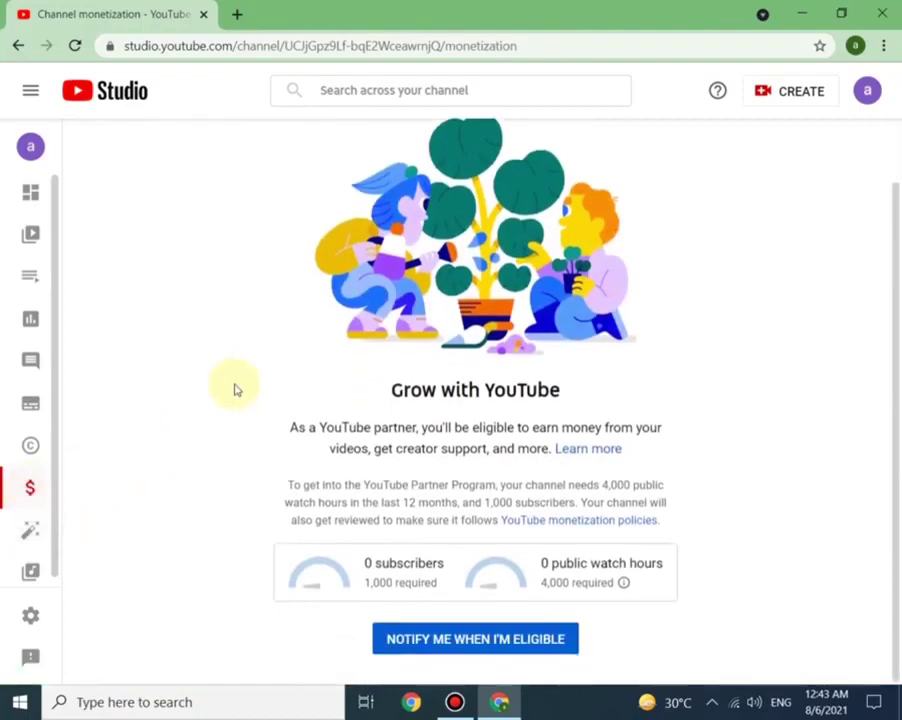
click(476, 641)
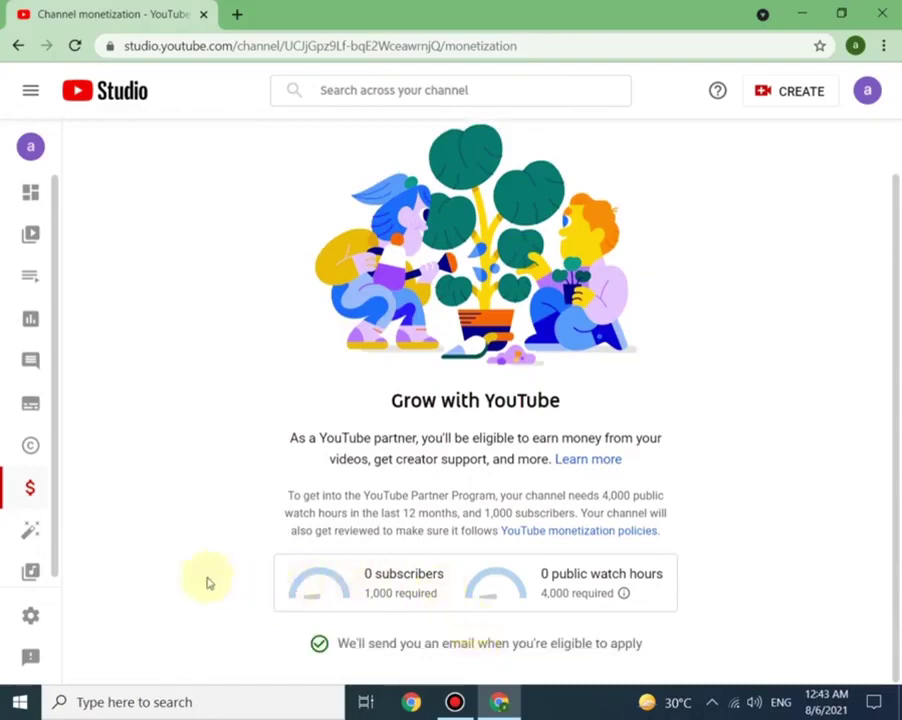
In Customization > Branding, upload the woman-questioning image as the profile picture
click(33, 536)
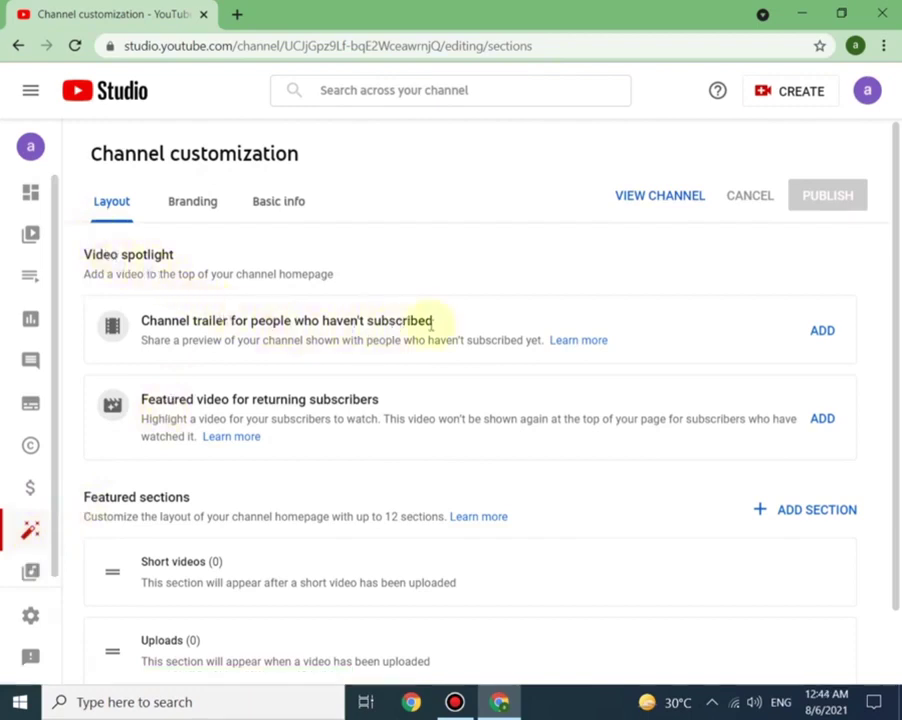
click(184, 202)
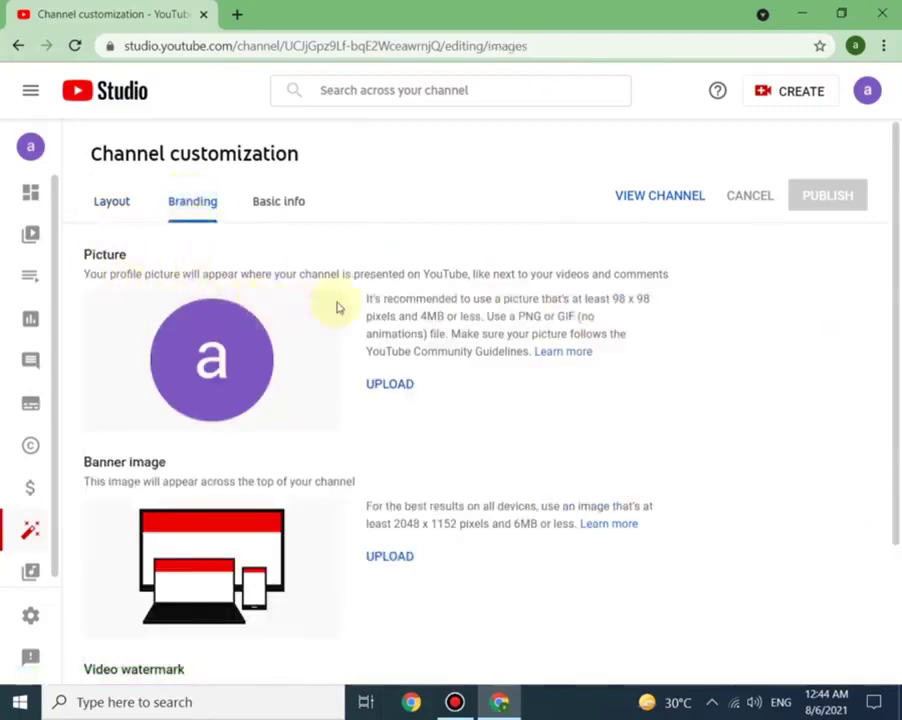
click(396, 390)
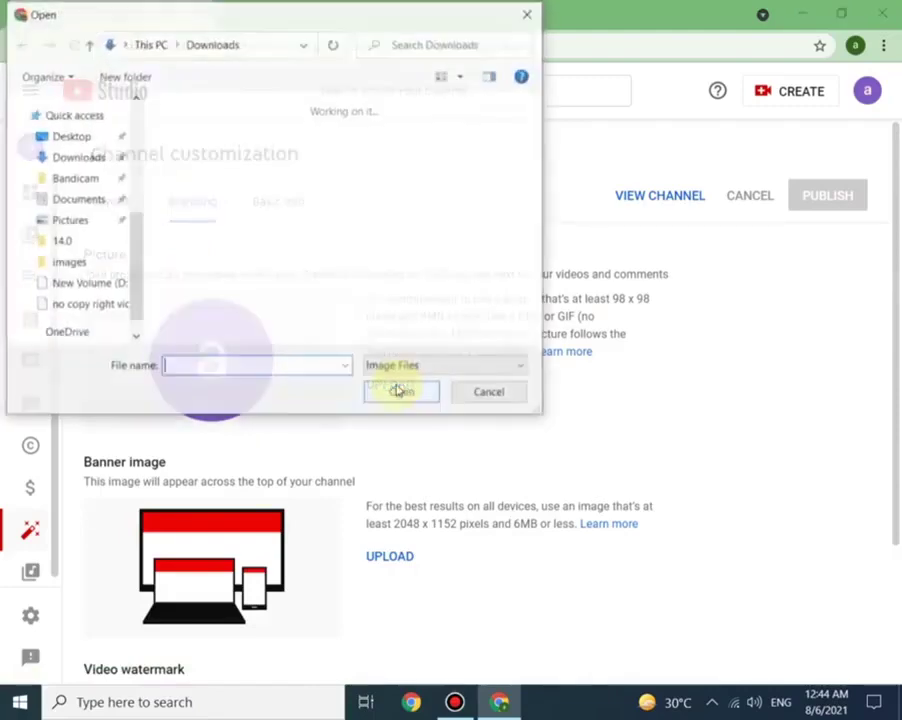
double_click(262, 145)
click(830, 623)
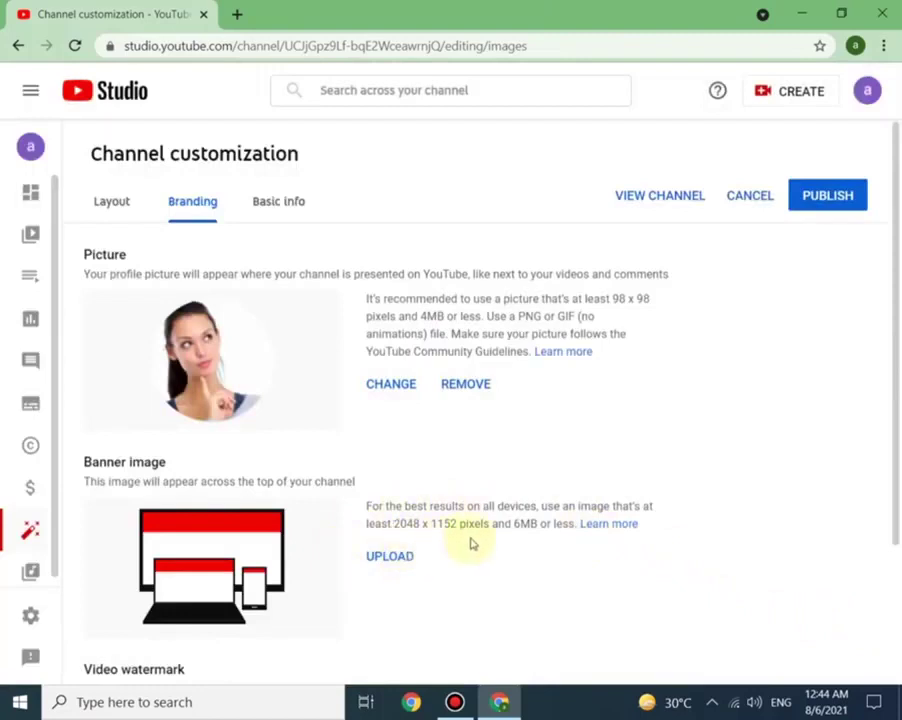
Add the thinking-woman image as a watermark shown for the entire video, and publish
scroll(298, 510, down, 3)
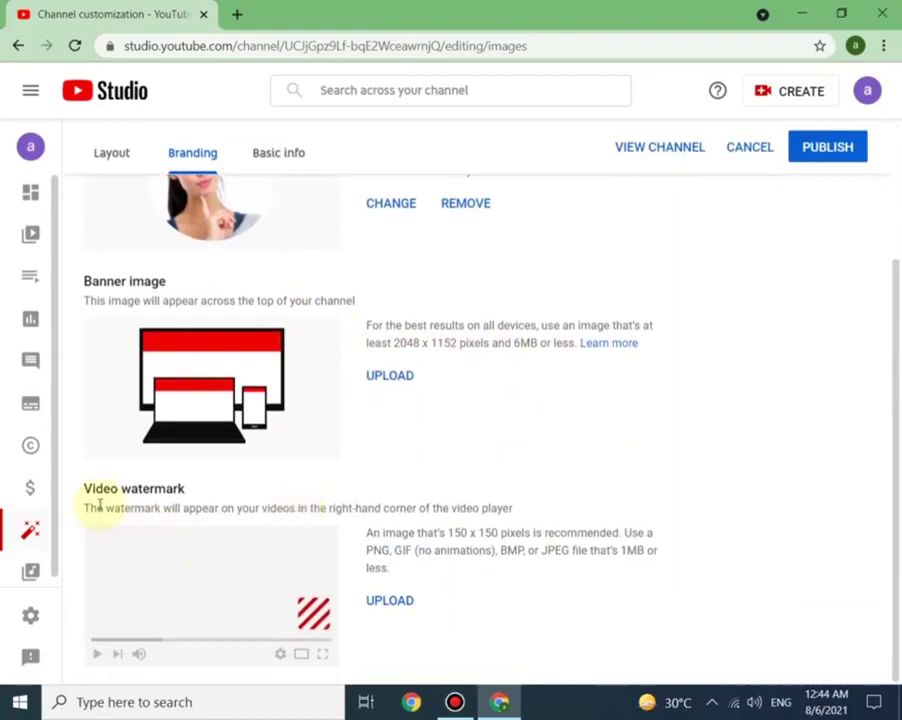
click(398, 603)
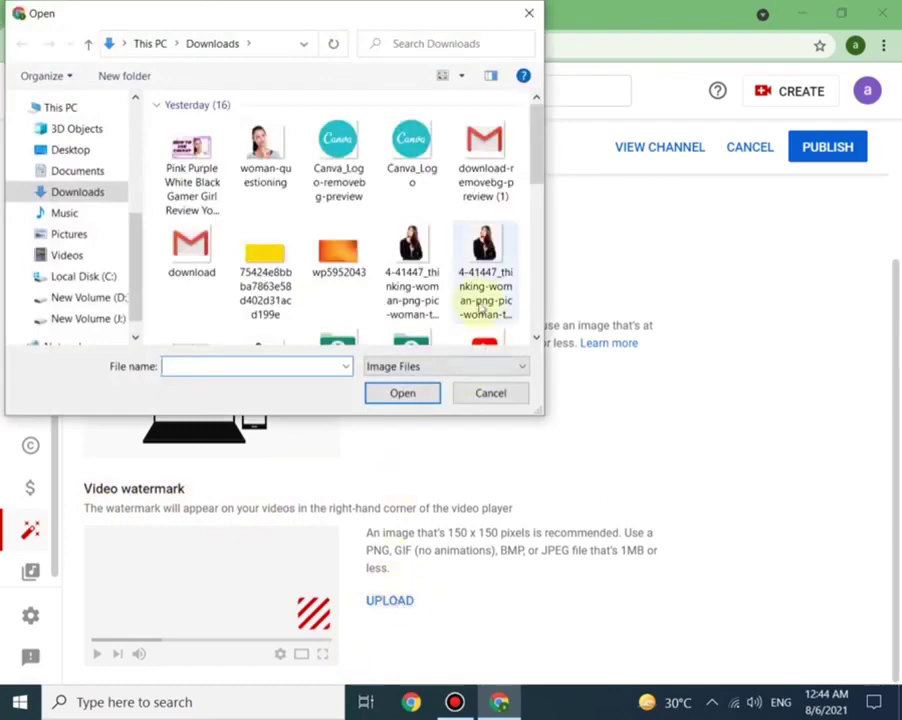
double_click(480, 272)
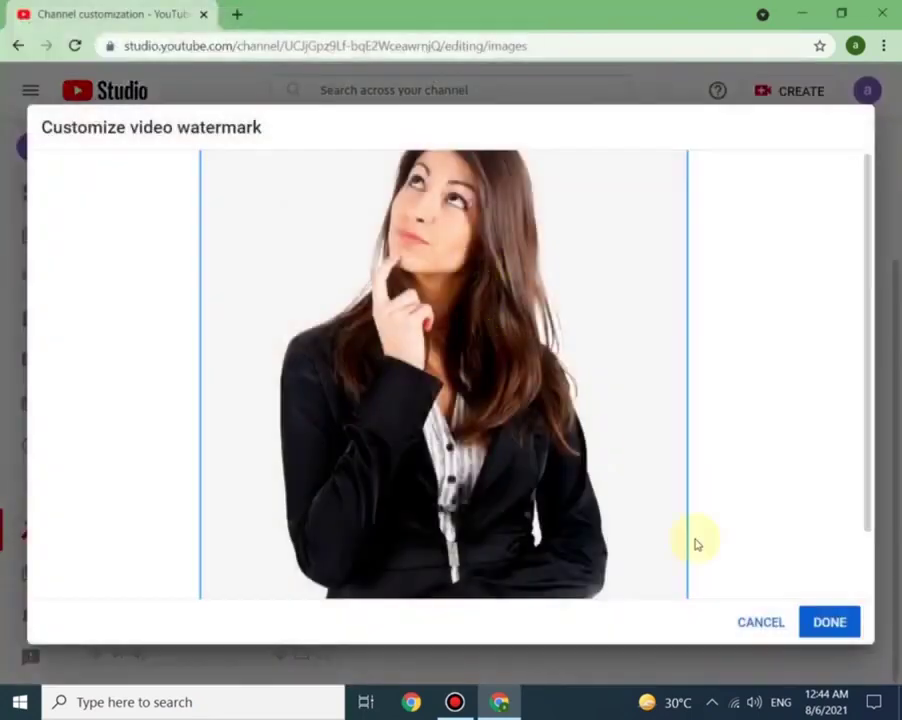
click(830, 624)
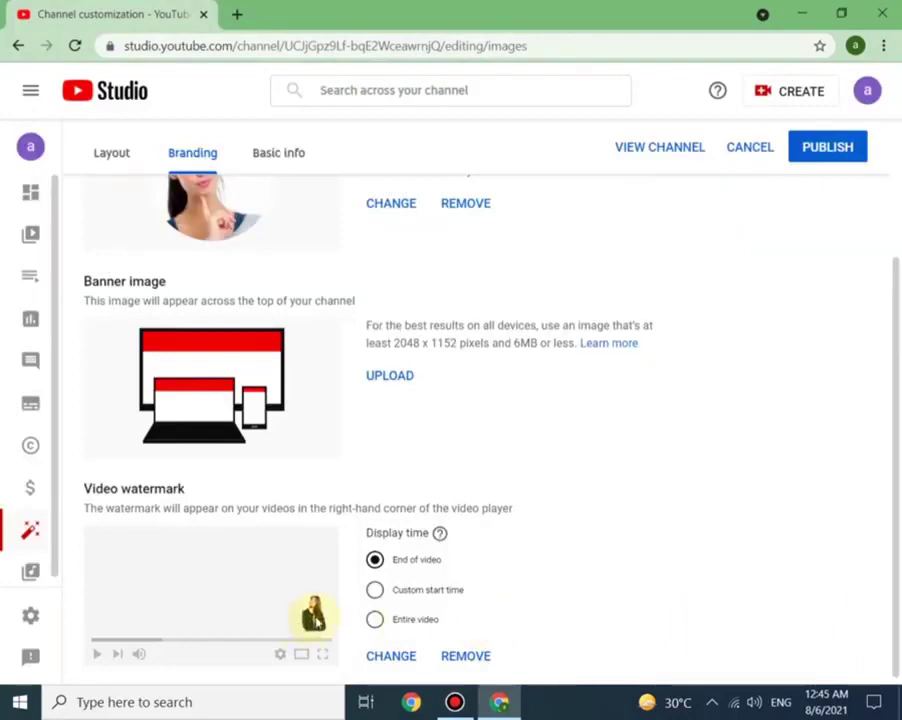
click(375, 591)
click(415, 657)
scroll(574, 580, up, 3)
click(819, 203)
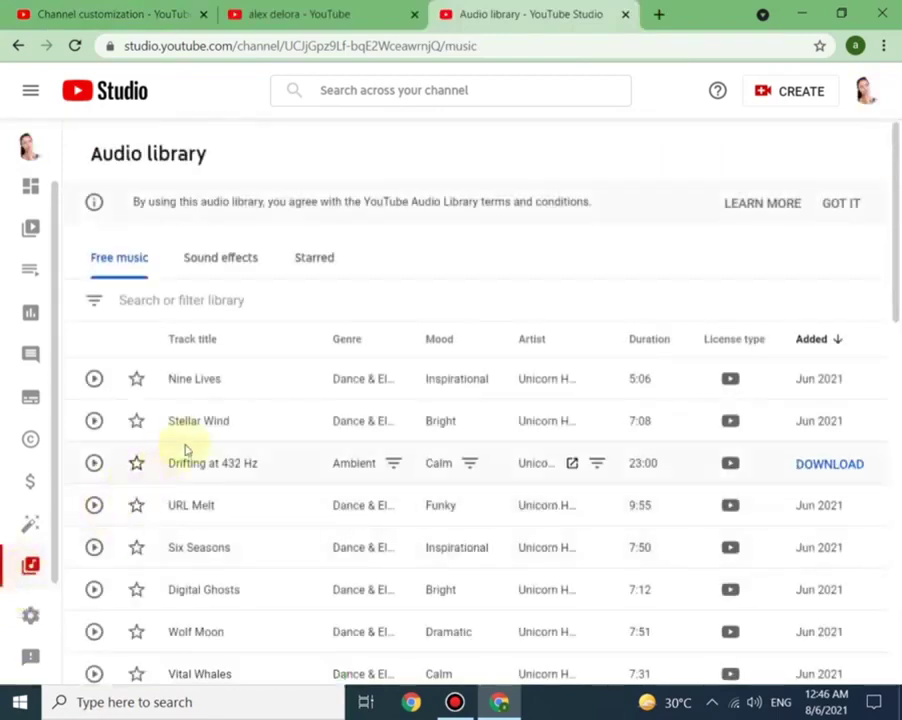
Browse the Audio library tracks, then bring up the account menu from the dashboard
scroll(223, 423, down, 2)
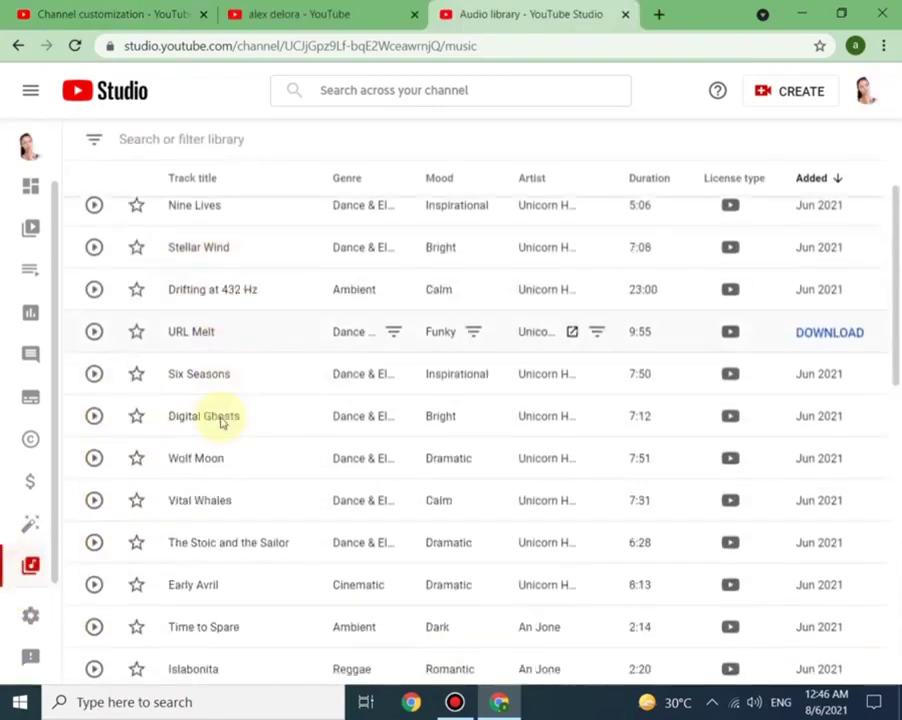
scroll(222, 422, down, 5)
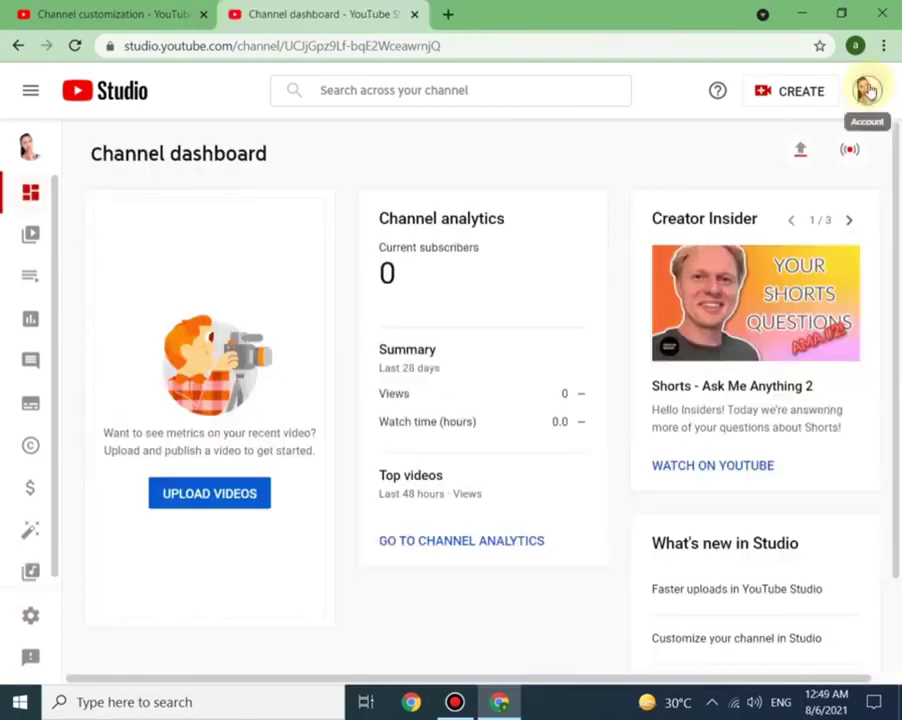
click(866, 91)
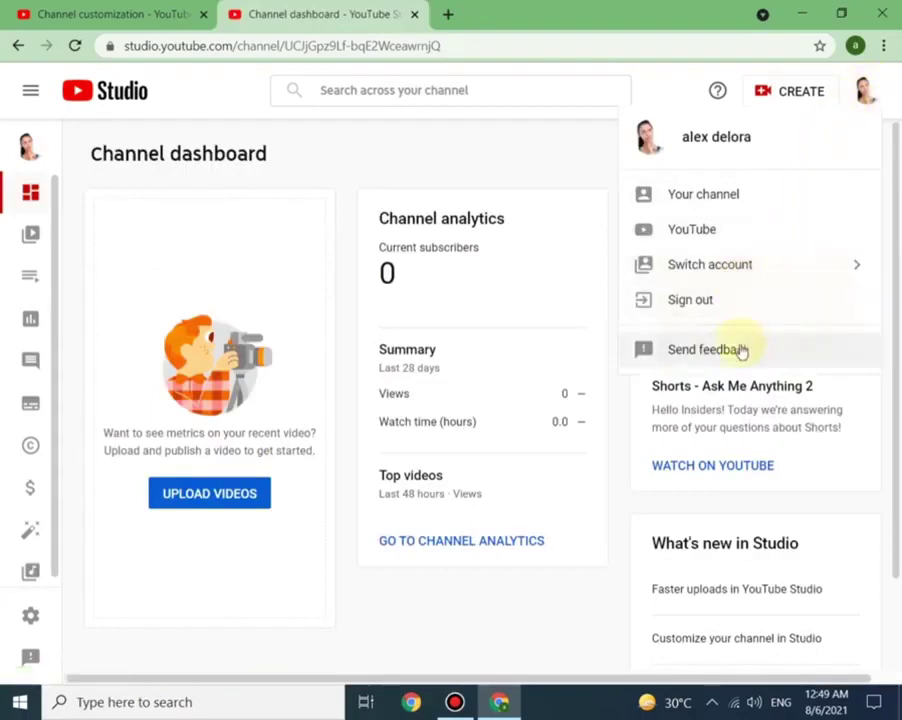
Go to the YouTube home feed, skim it, then minimize Chrome to the desktop
click(695, 243)
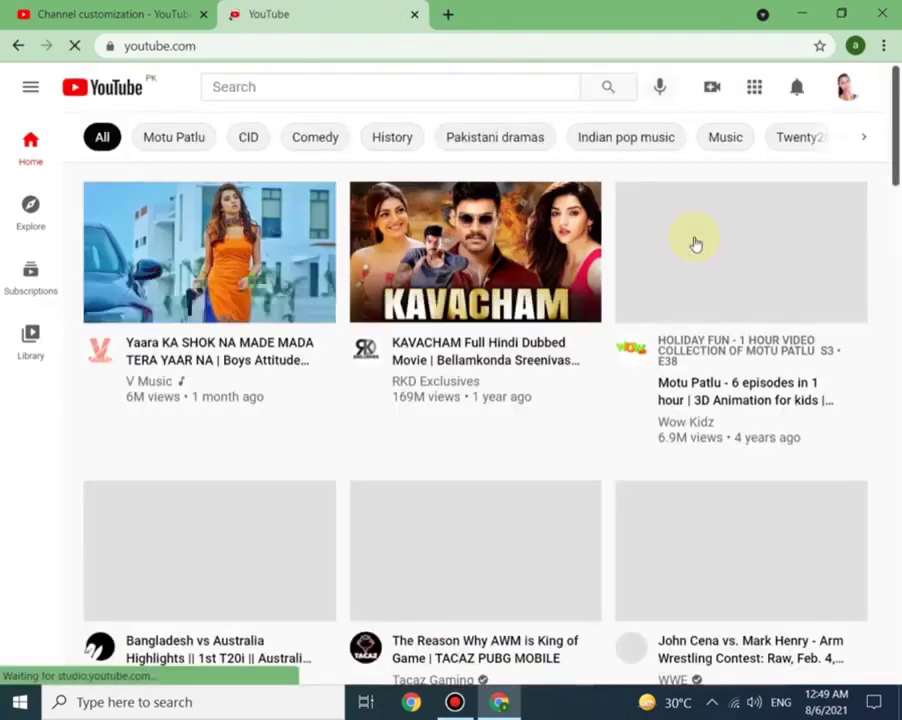
scroll(698, 232, down, 5)
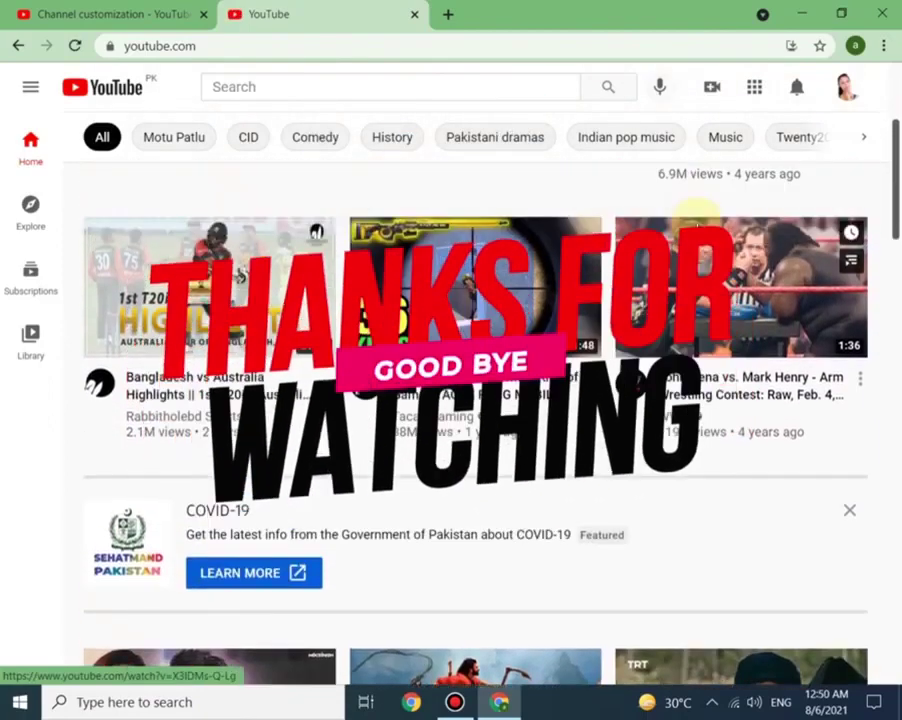
scroll(475, 330, up, 1)
click(800, 19)
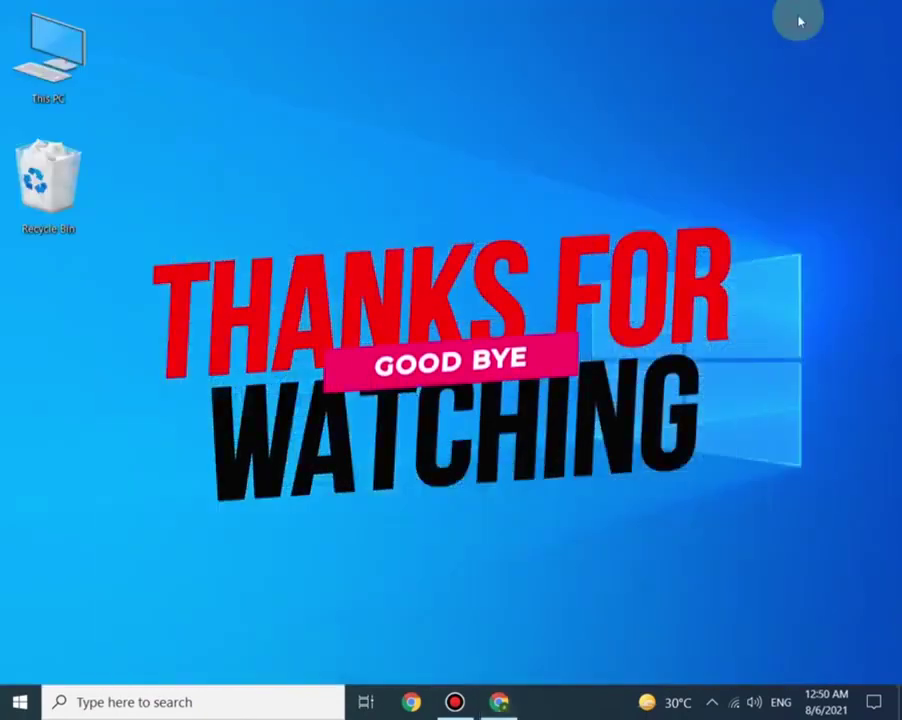